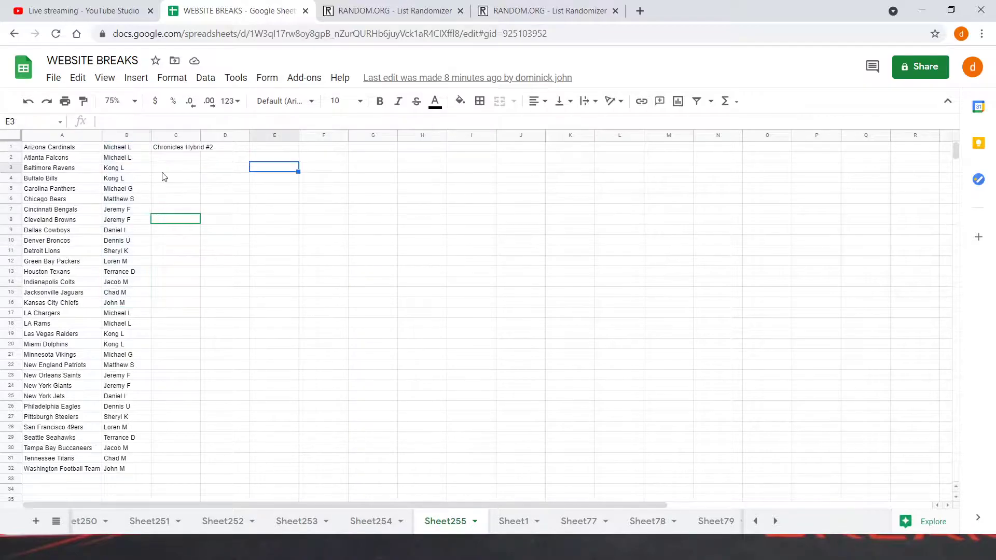
Set the font size of the team names in A1:A32 and the participant names in B1:B32 to 12.
left_click_drag(61, 150, 87, 470)
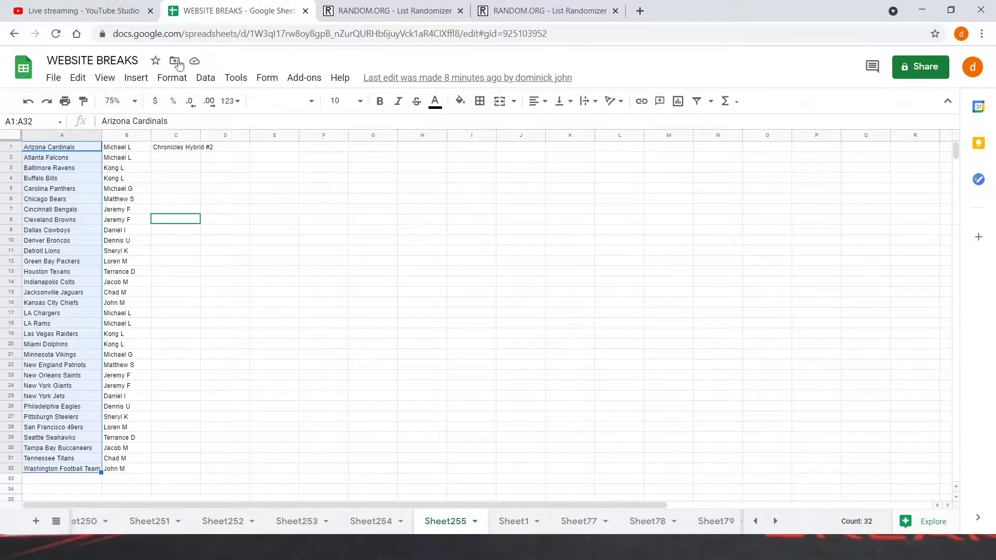
left_click(360, 102)
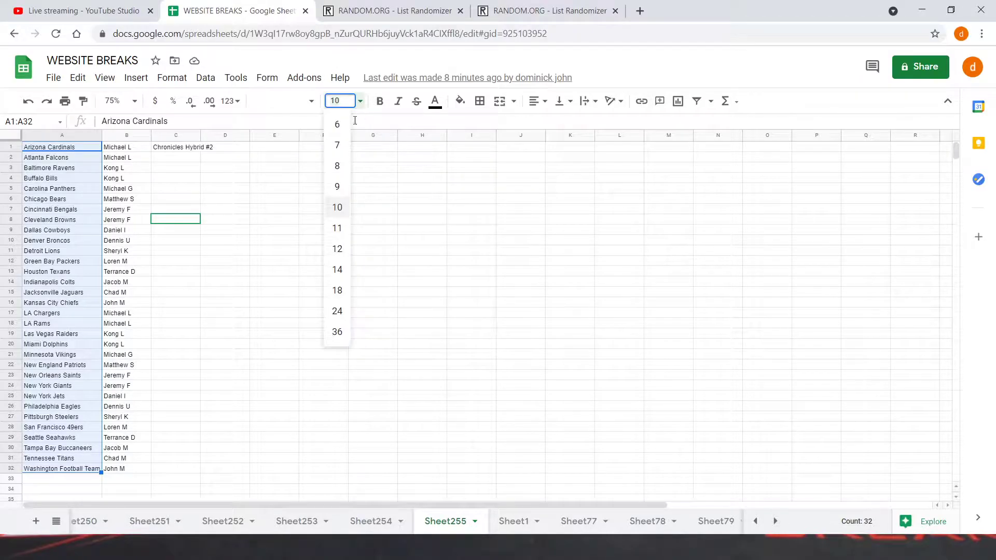
left_click(337, 250)
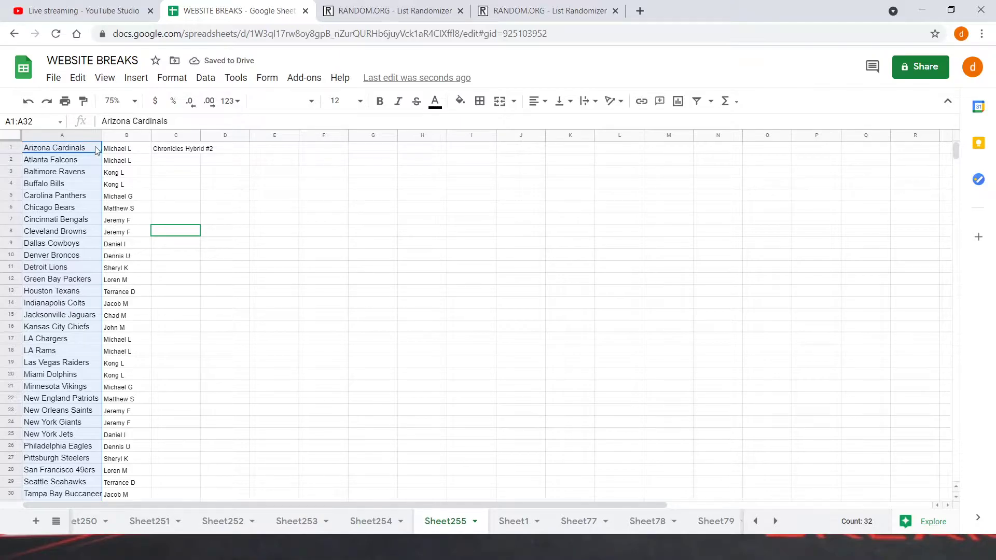
left_click_drag(133, 151, 132, 389)
left_click(359, 101)
left_click(337, 249)
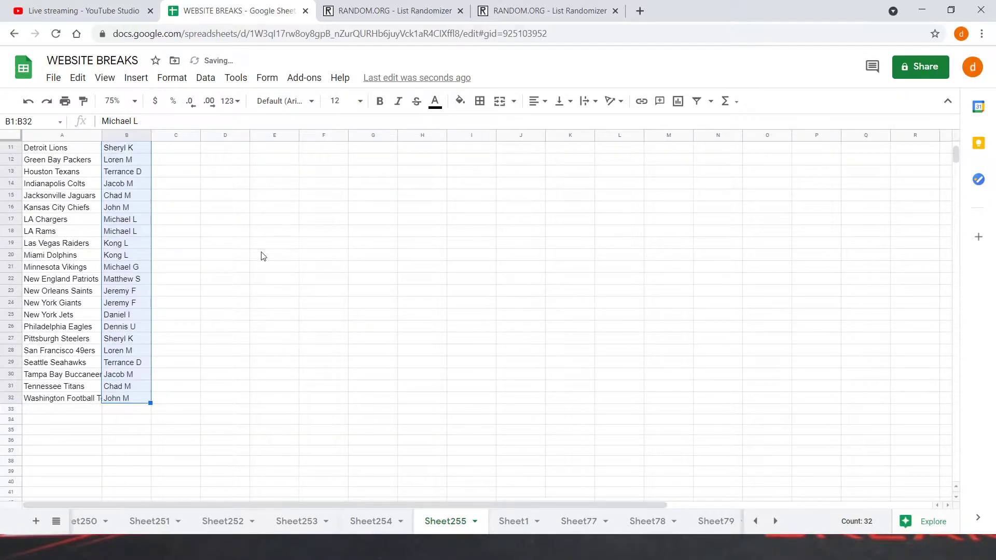
Widen column A just enough to fit the longest team name, Washington Football Team.
left_click(193, 186)
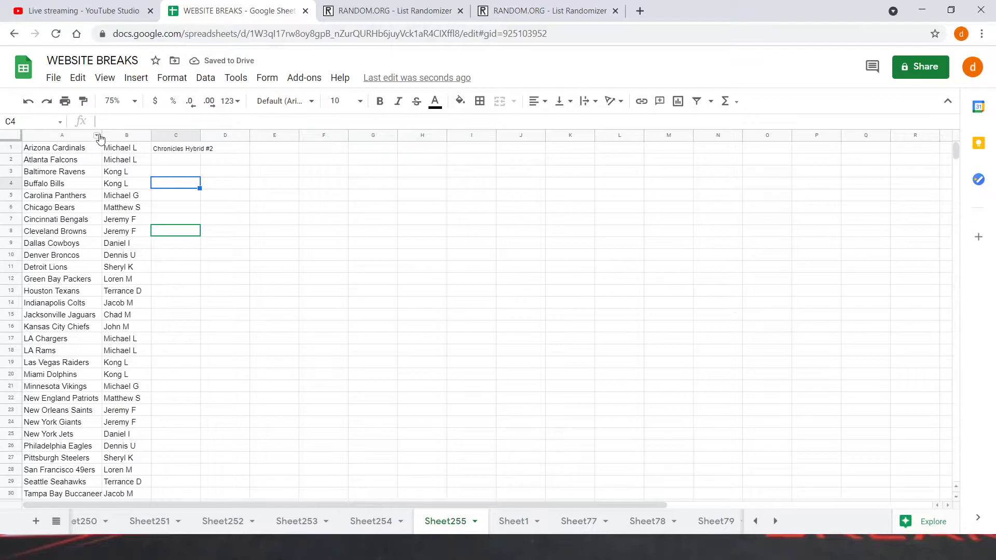
left_click_drag(102, 137, 110, 138)
scroll(201, 245, "down", 5)
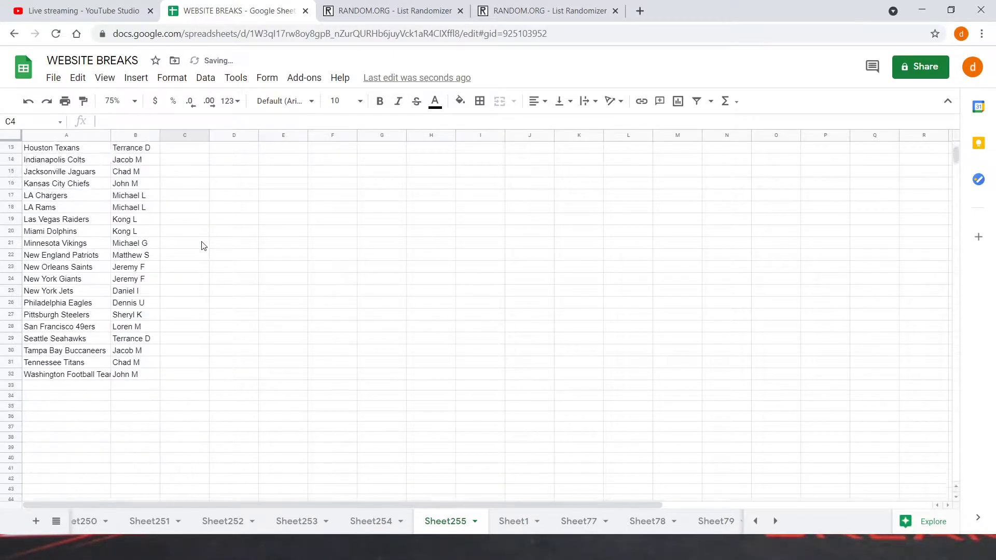
scroll(201, 245, "up", 2)
left_click_drag(110, 139, 123, 141)
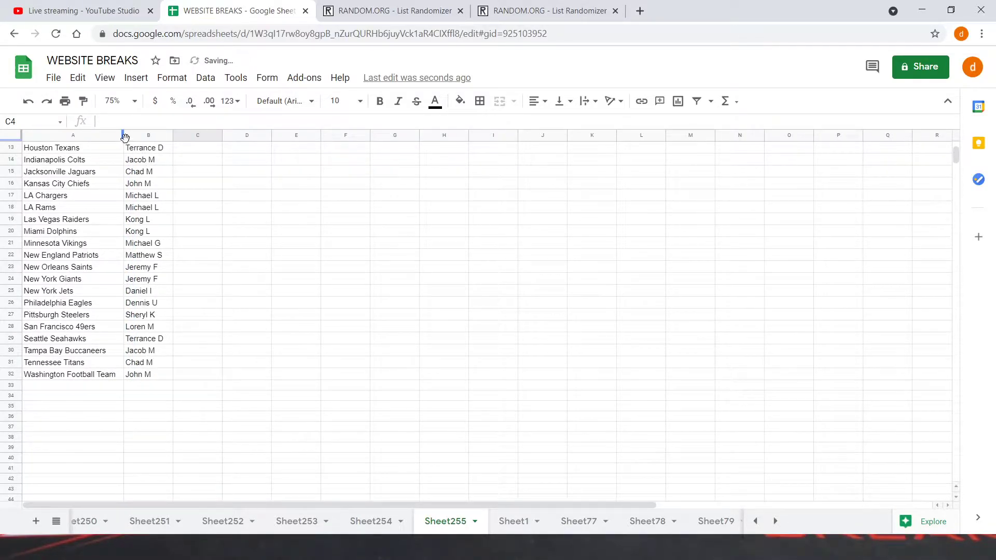
left_click_drag(123, 136, 119, 137)
scroll(197, 217, "up", 4)
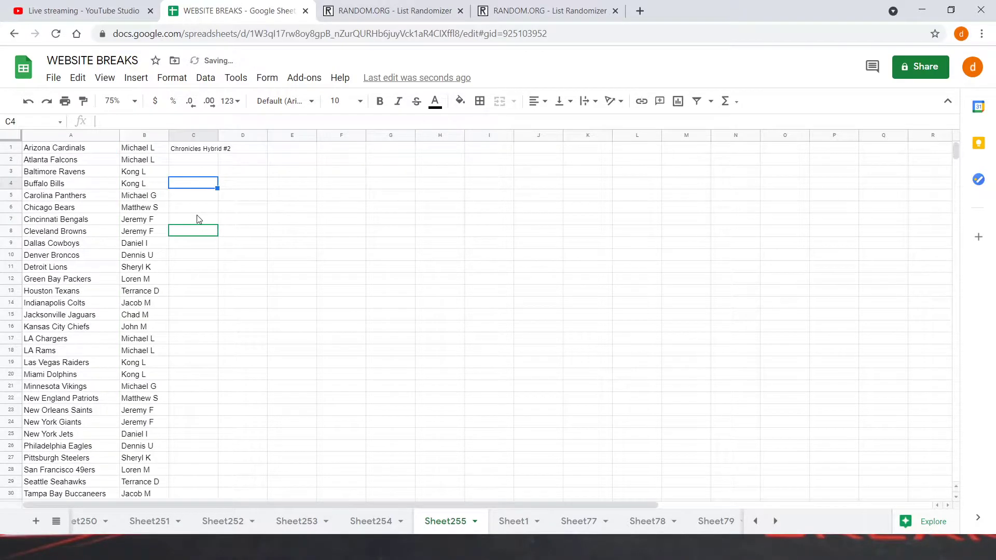
Review the participant entries in B1:B16 and the entries that follow down to row 32.
left_click(244, 193)
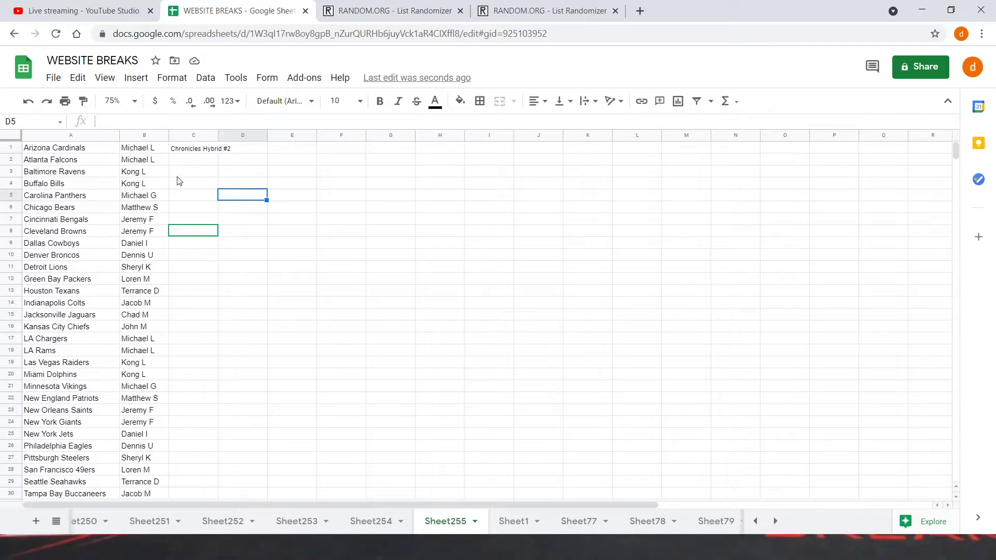
left_click_drag(158, 150, 152, 328)
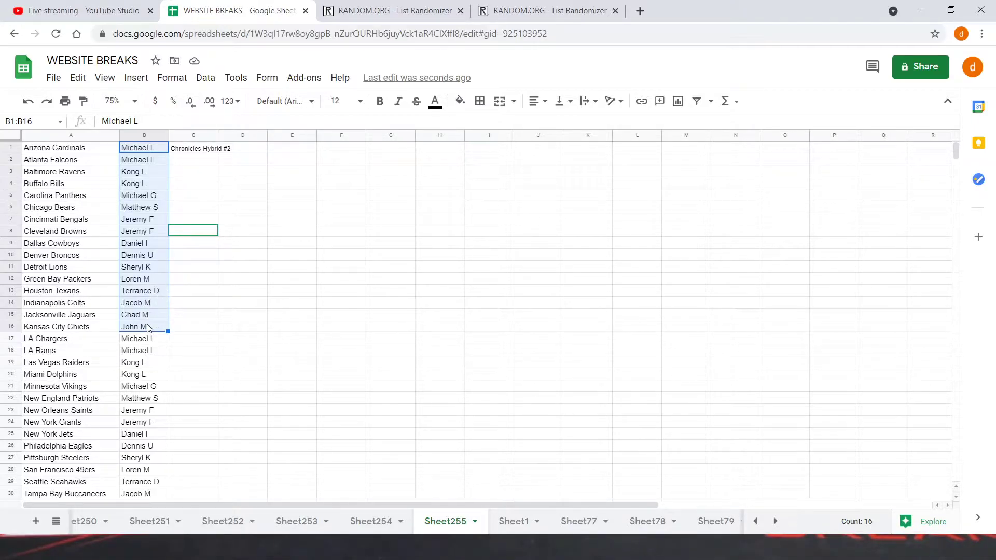
scroll(178, 322, "down", 3)
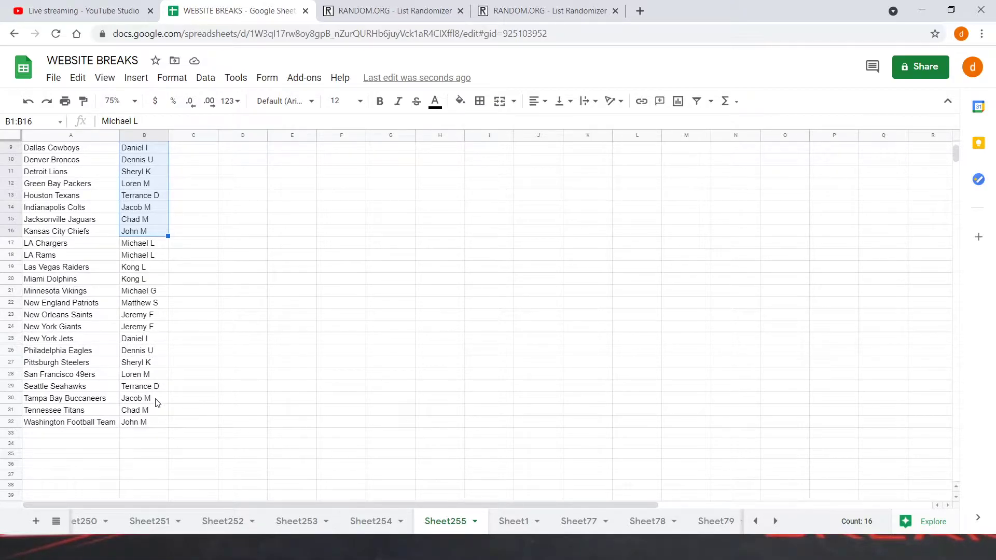
left_click(213, 339)
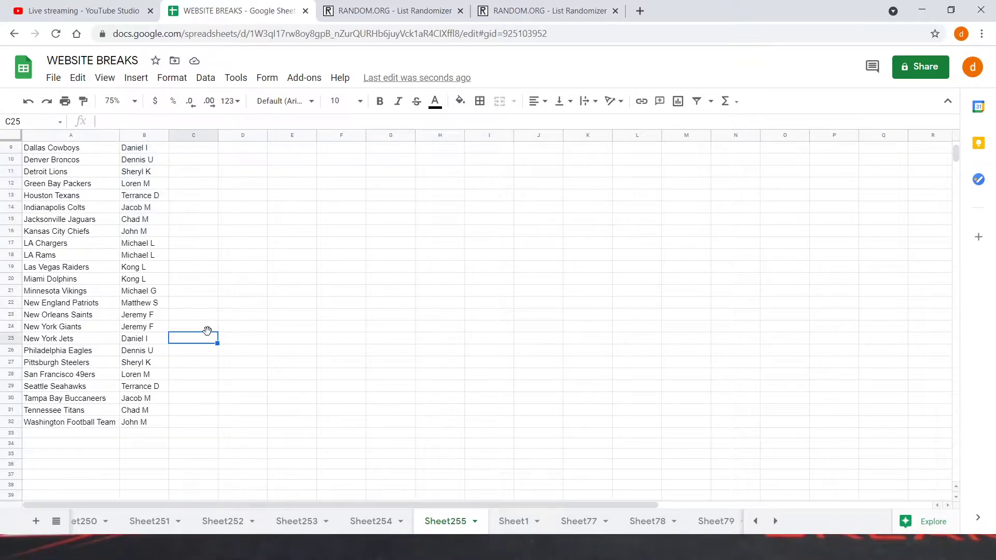
scroll(166, 238, "up", 3)
Copy the participant names in B1:B32 into the list field of the first RANDOM.ORG List Randomizer.
left_click_drag(148, 148, 146, 417)
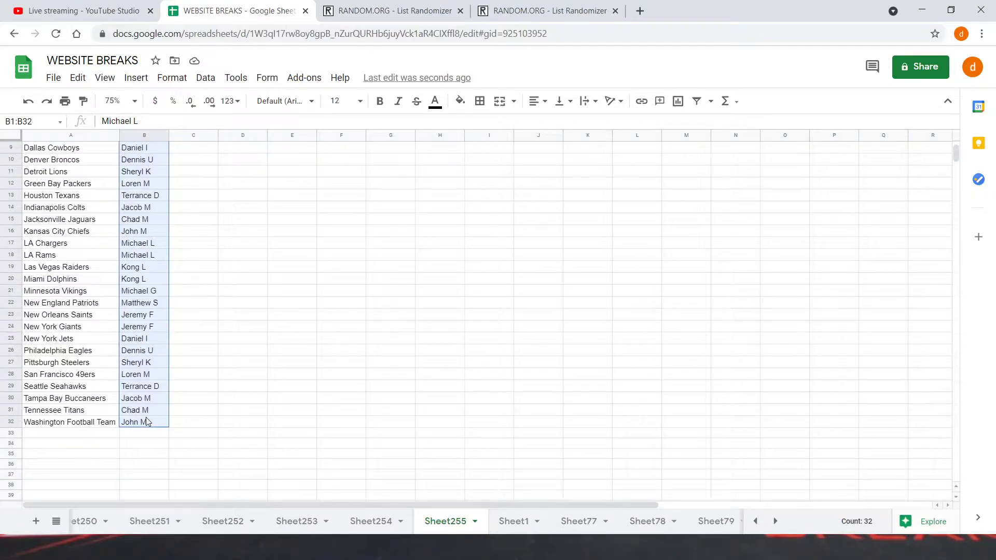
right_click(145, 417)
left_click(179, 119)
left_click(386, 10)
left_click(277, 301)
key("ctrl+v")
scroll(343, 322, "up", 2)
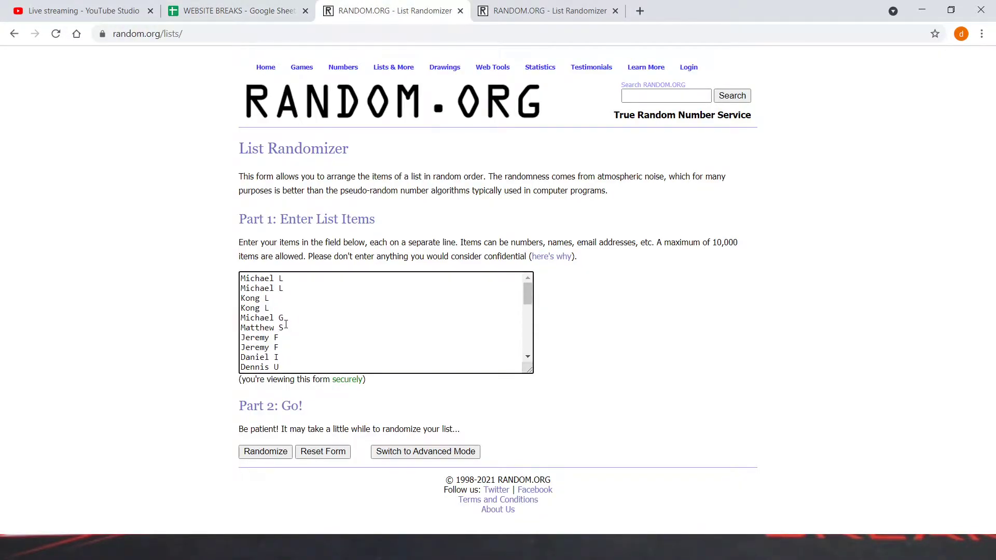
Copy the team names in A1:A32 of the sheet into the list field of the second RANDOM.ORG List Randomizer.
left_click(254, 4)
left_click(242, 195)
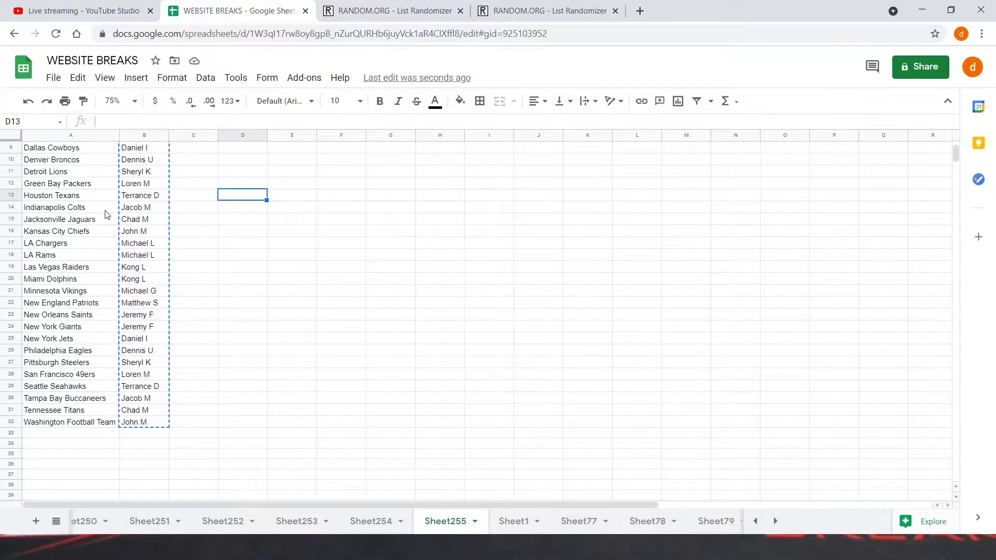
scroll(103, 212, "up", 3)
left_click_drag(74, 149, 84, 447)
right_click(84, 447)
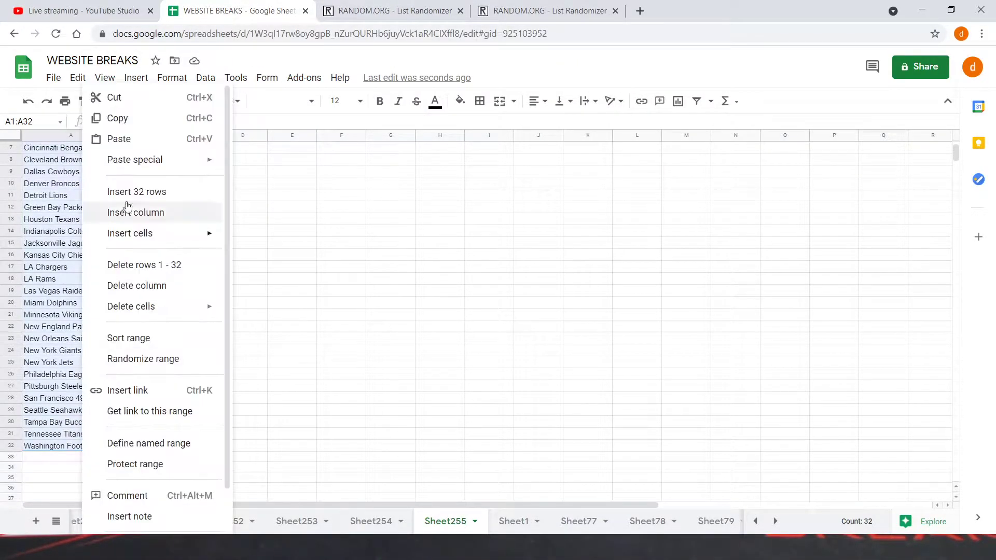
left_click(122, 118)
left_click(554, 11)
left_click(311, 318)
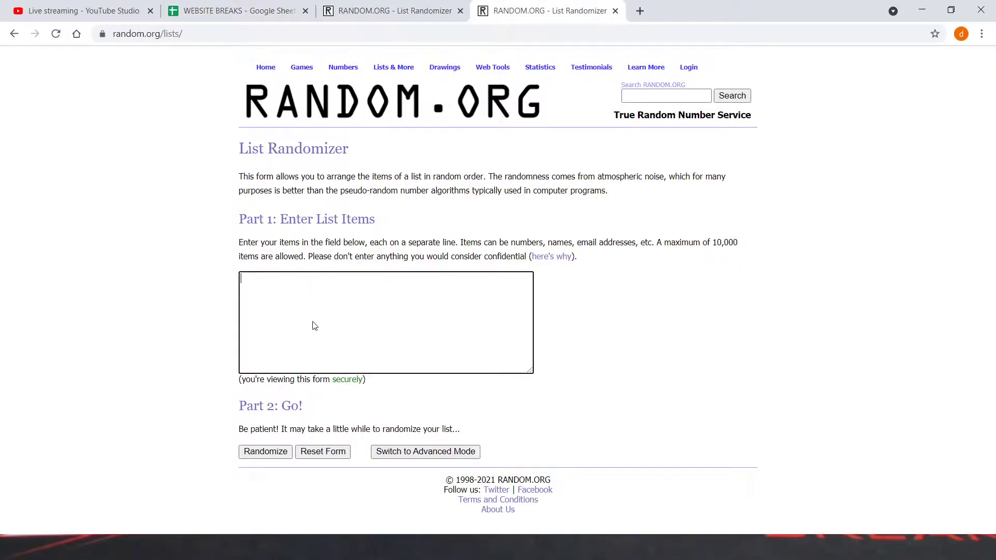
key("ctrl+v")
scroll(277, 324, "up", 5)
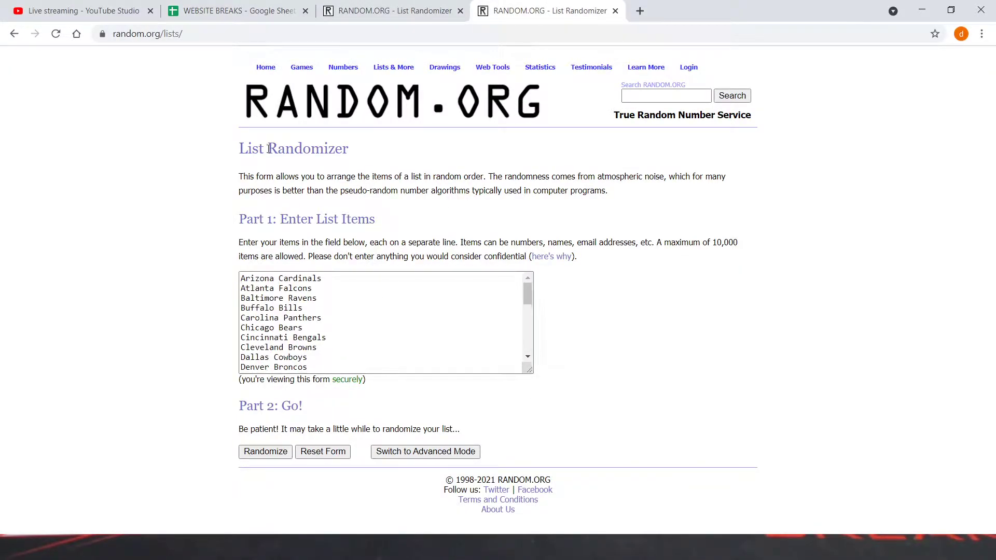
Check the participant list in the first List Randomizer, and go back to the first rows of the WEBSITE BREAKS sheet.
left_click(352, 11)
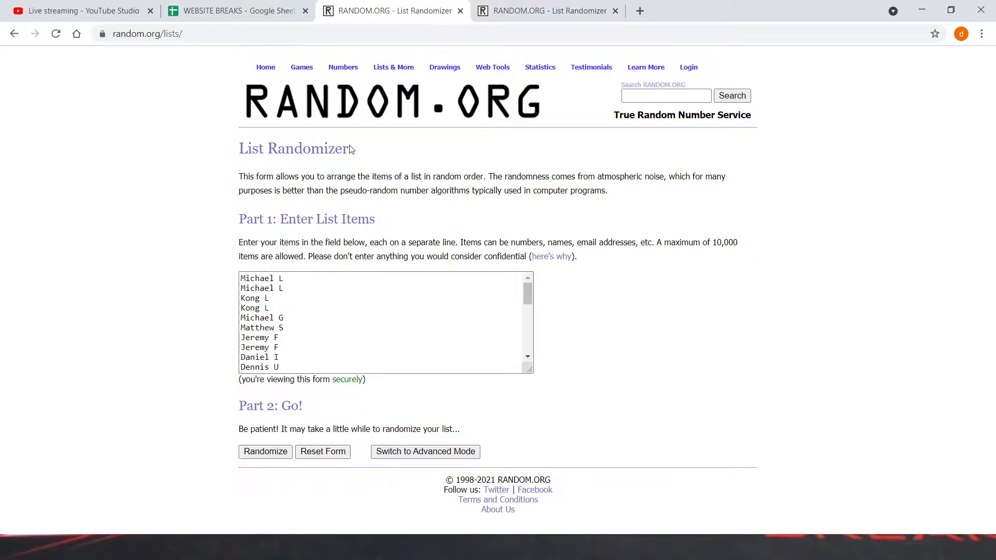
left_click(233, 11)
left_click(274, 216)
scroll(270, 216, "up", 3)
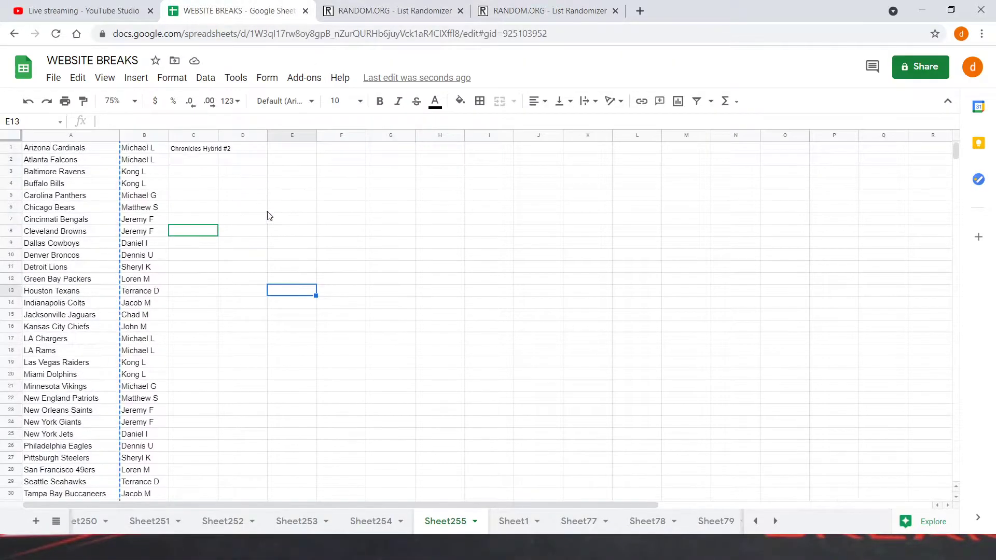
Randomize the participant names 11 times in the first RANDOM.ORG List Randomizer.
left_click(449, 8)
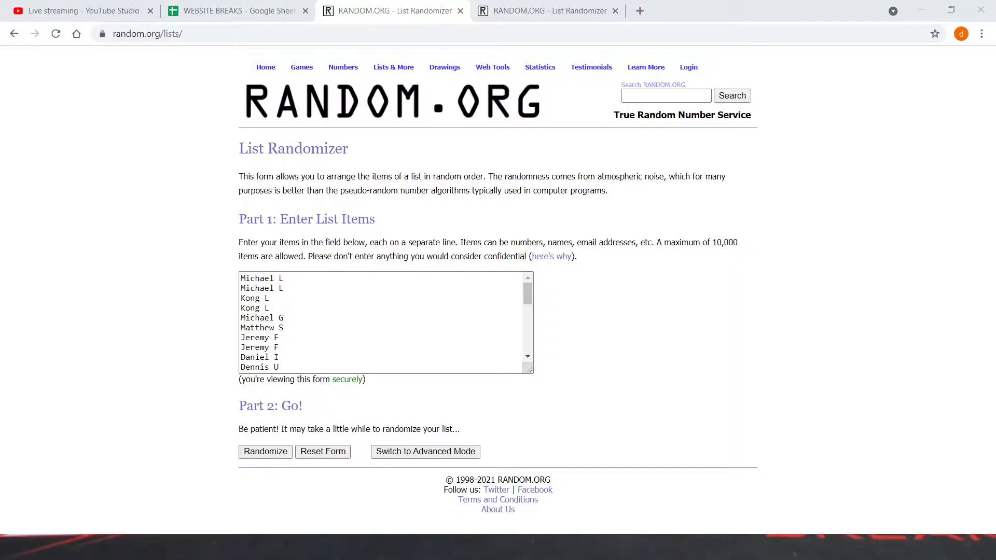
left_click(264, 453)
left_click(247, 457)
left_click(248, 457)
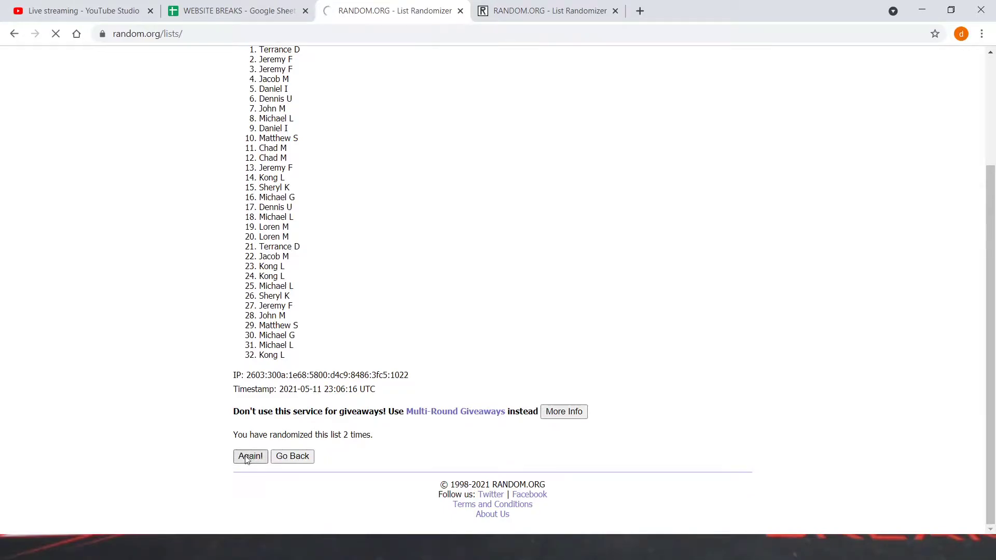
left_click(247, 459)
left_click(248, 458)
left_click(247, 459)
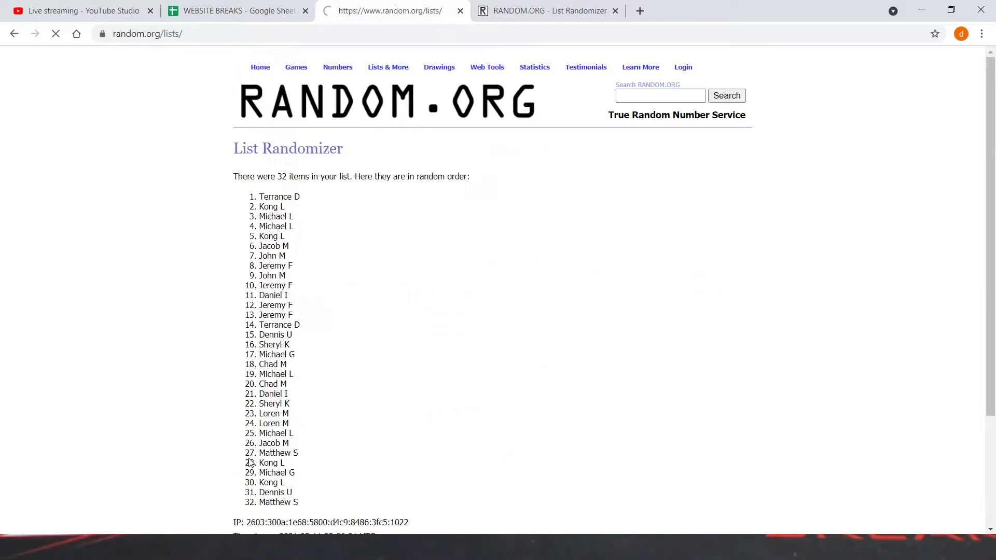
left_click(251, 458)
left_click(251, 459)
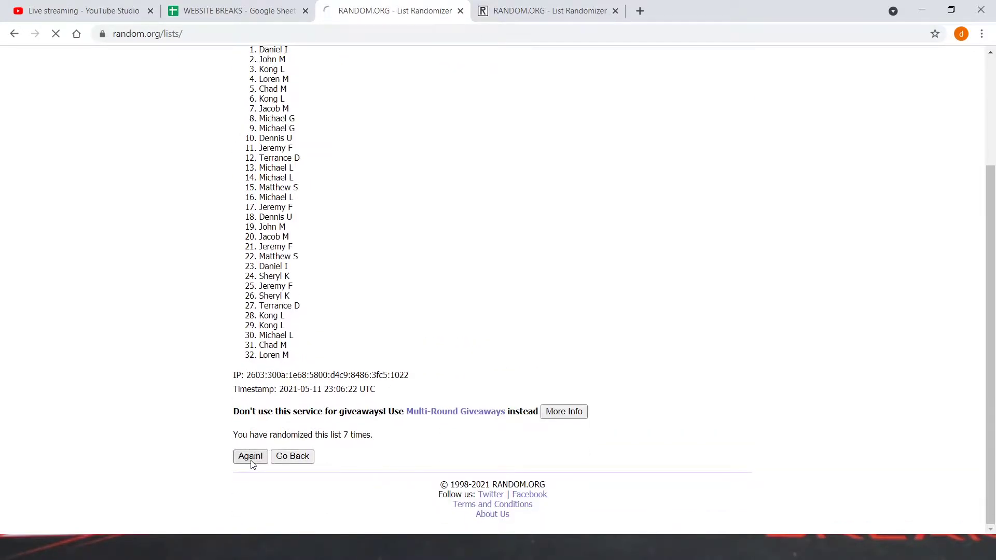
left_click(251, 460)
left_click(252, 462)
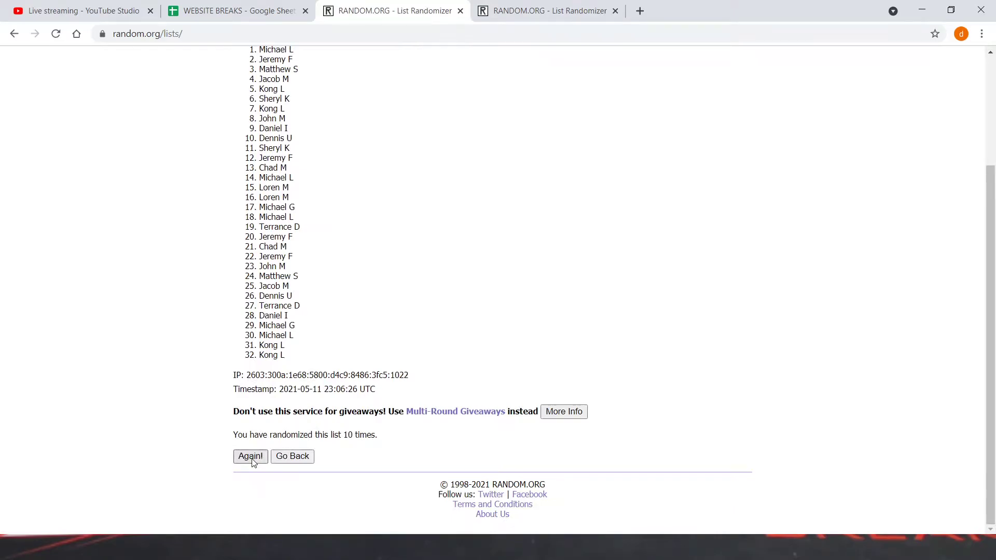
left_click(252, 462)
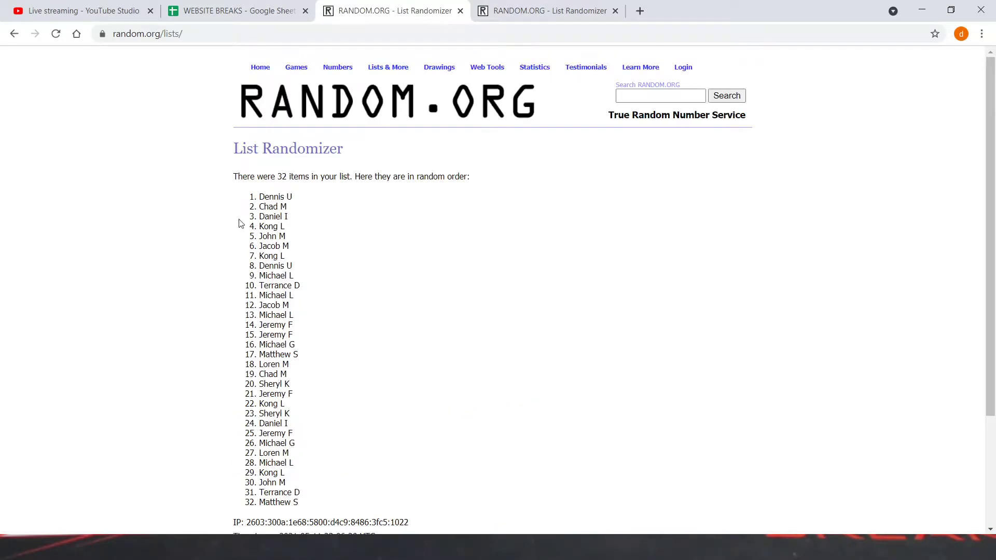
Copy the 32 randomized participant names and paste them over B1:B32 in the WEBSITE BREAKS sheet.
left_click_drag(260, 192, 357, 506)
key("ctrl+c")
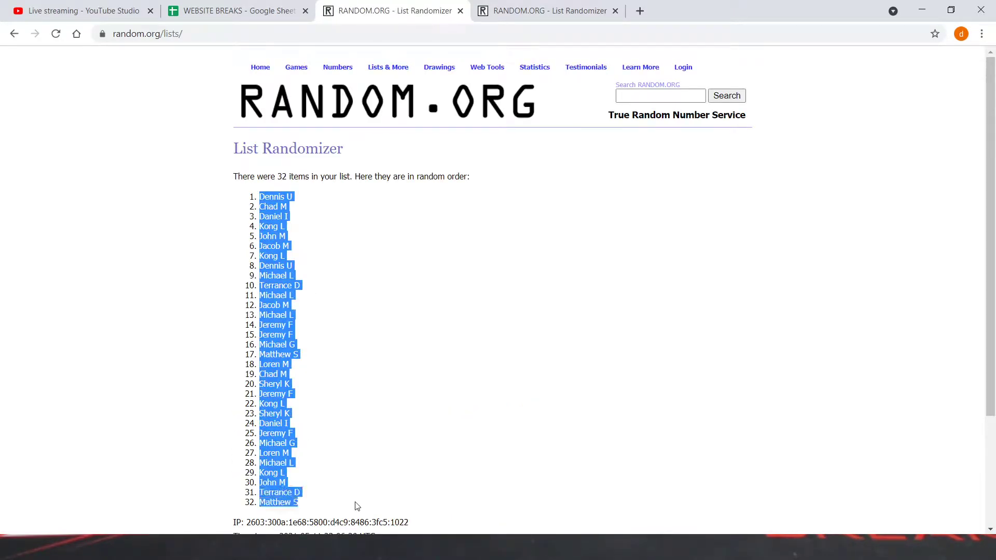
scroll(308, 418, "down", 3)
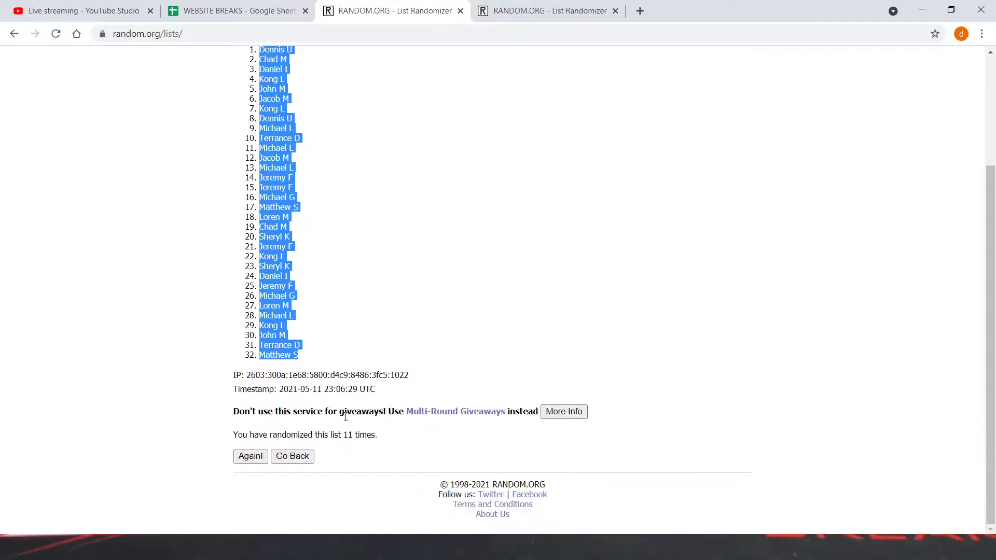
left_click_drag(348, 435, 389, 439)
left_click(362, 318)
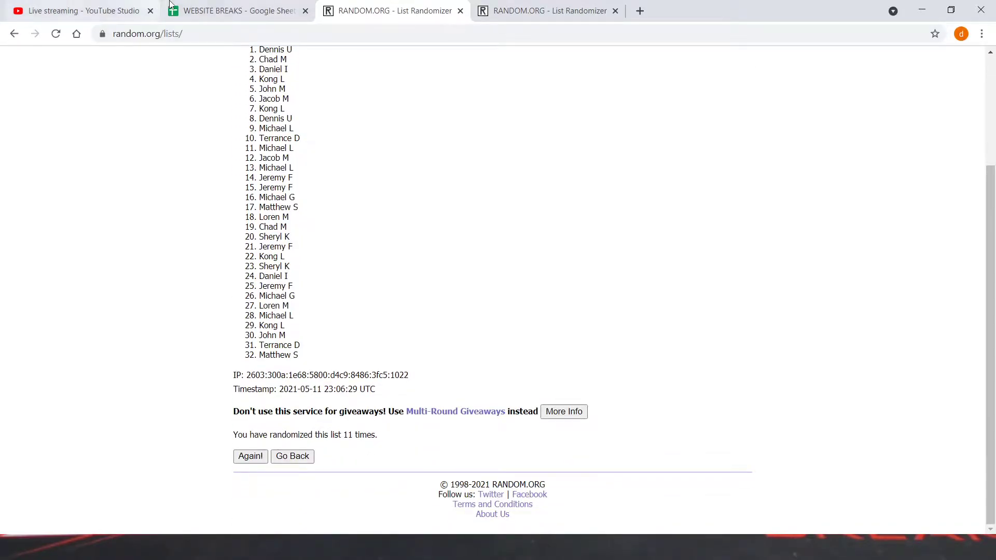
left_click(208, 10)
left_click_drag(145, 148, 151, 375)
right_click(151, 375)
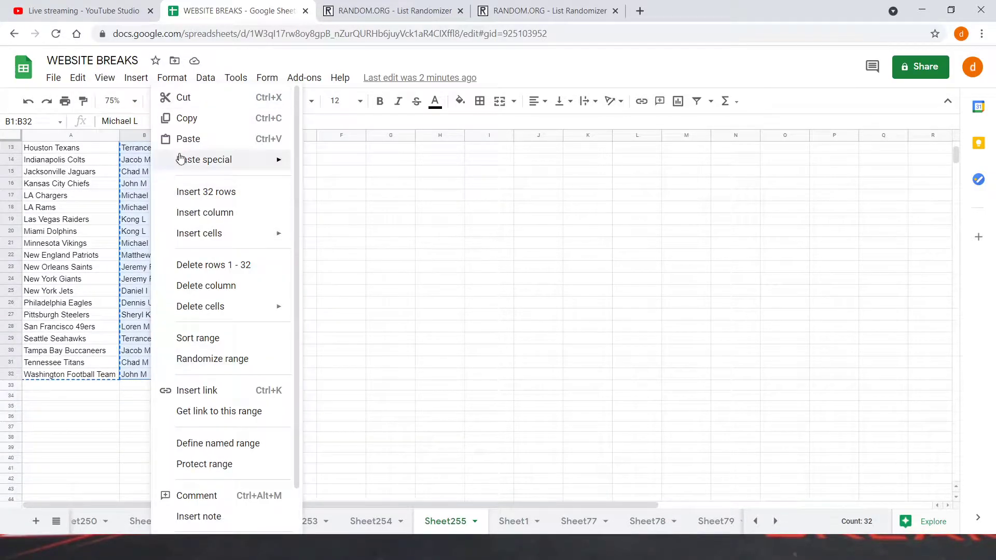
left_click(186, 139)
scroll(191, 252, "up", 4)
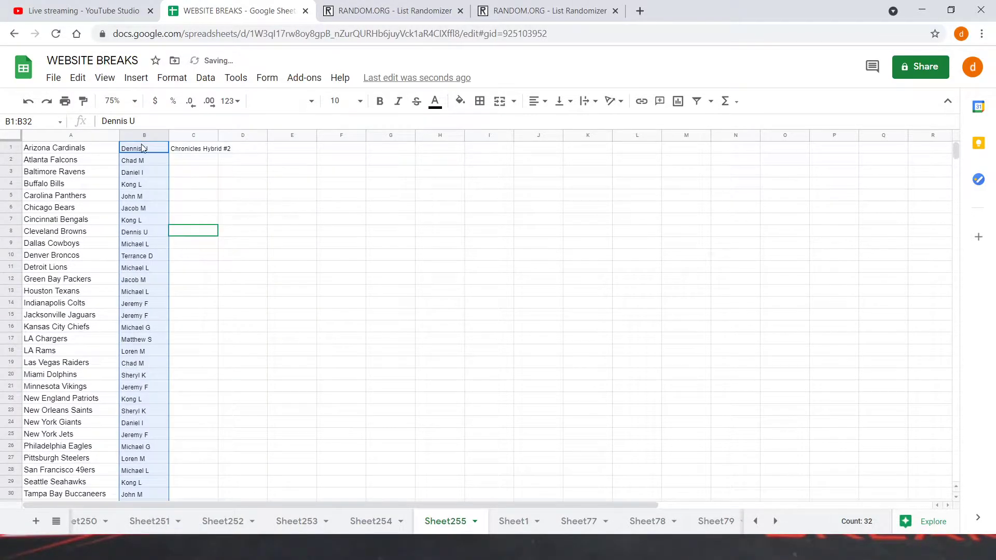
Set the font size of the randomized names in B1:B32 to 12 and look over the column.
scroll(190, 384, "down", 3)
scroll(190, 358, "up", 3)
left_click(359, 102)
left_click(339, 246)
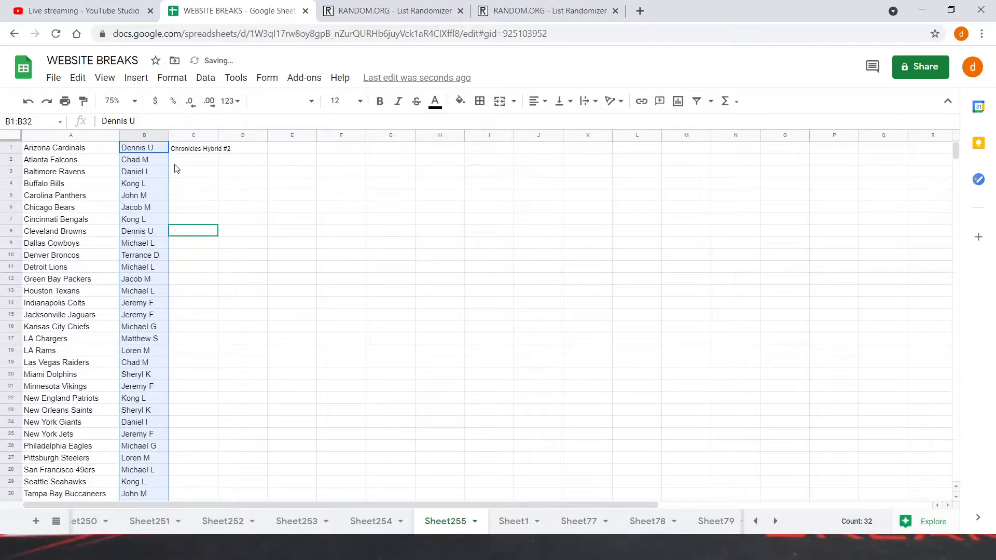
scroll(193, 266, "down", 3)
scroll(201, 268, "up", 3)
left_click(236, 179)
Check the NFL team list in the second RANDOM.ORG List Randomizer and randomize it 11 times.
left_click(515, 12)
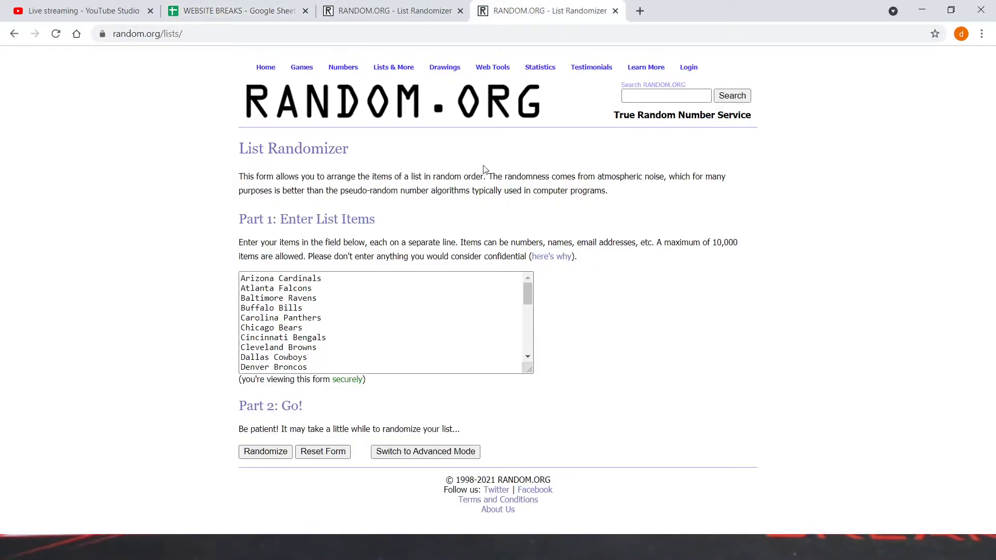
scroll(344, 327, "down", 5)
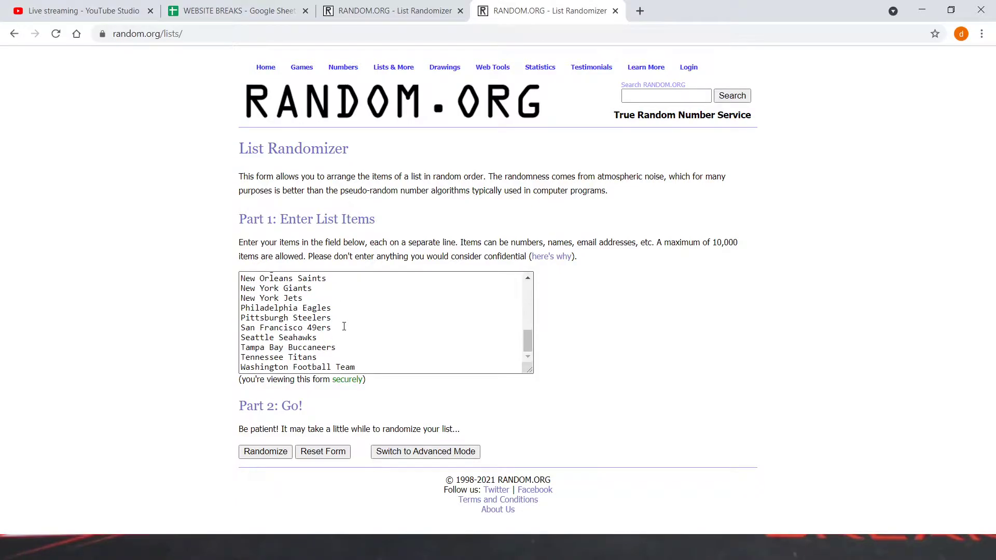
scroll(342, 326, "up", 5)
left_click(248, 453)
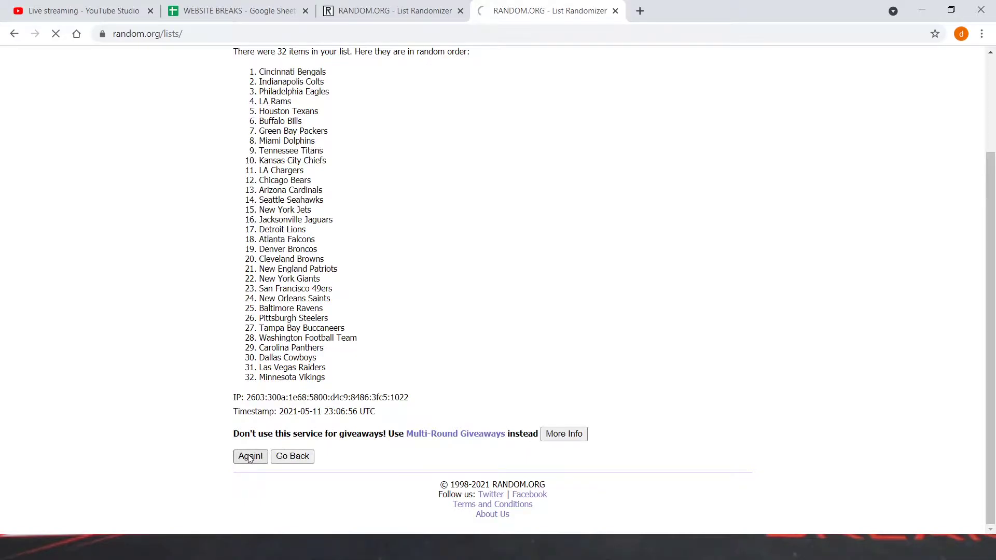
left_click(250, 458)
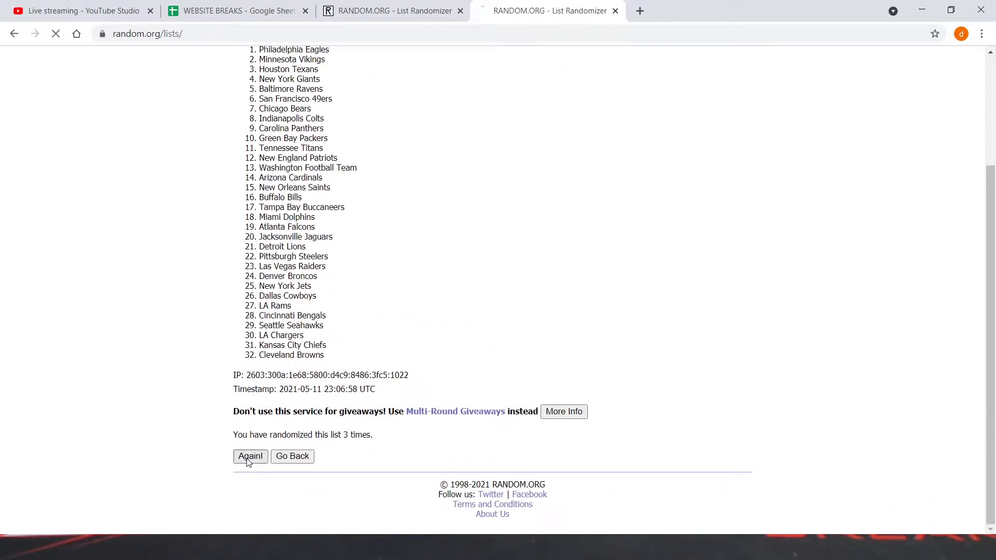
left_click(250, 457)
left_click(250, 456)
left_click(250, 456)
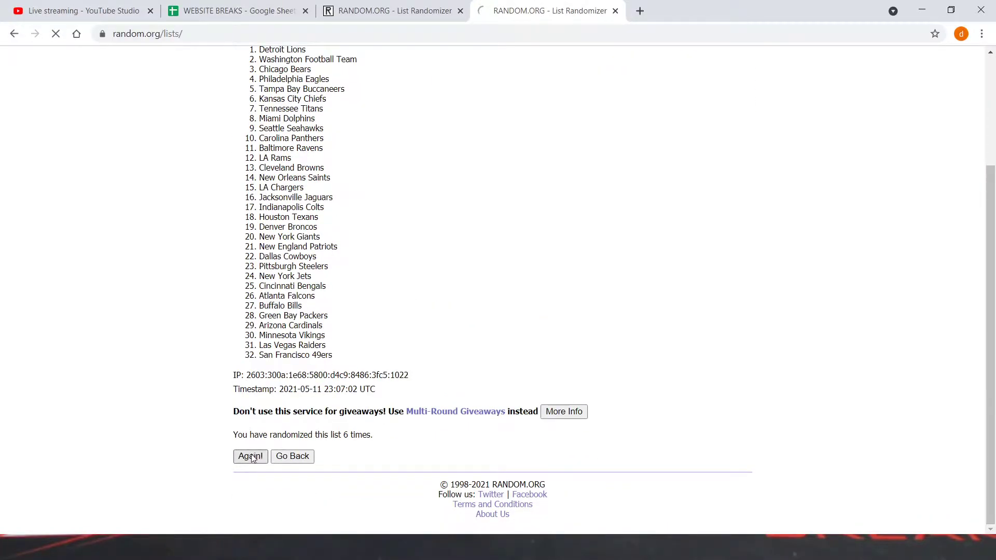
left_click(251, 456)
left_click(253, 458)
left_click(251, 457)
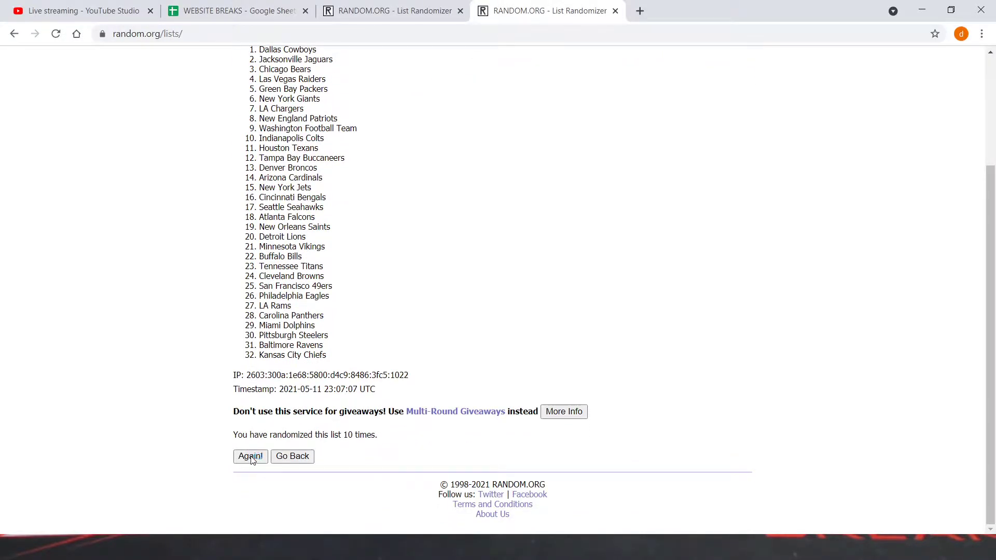
left_click(251, 457)
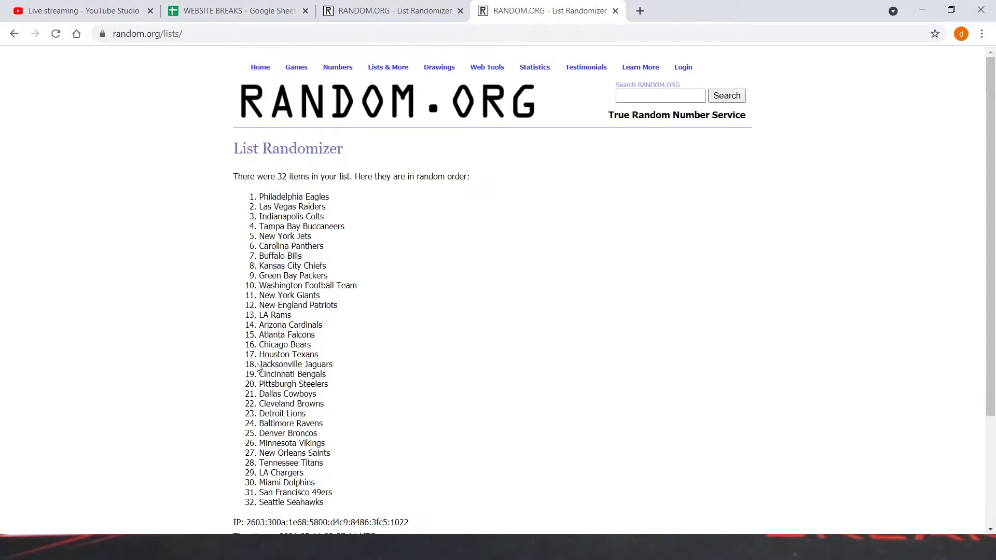
Copy the 32 randomized team names and paste them over A1:A32 in the WEBSITE BREAKS sheet.
left_click_drag(260, 201, 348, 498)
key("ctrl+c")
scroll(332, 430, "down", 3)
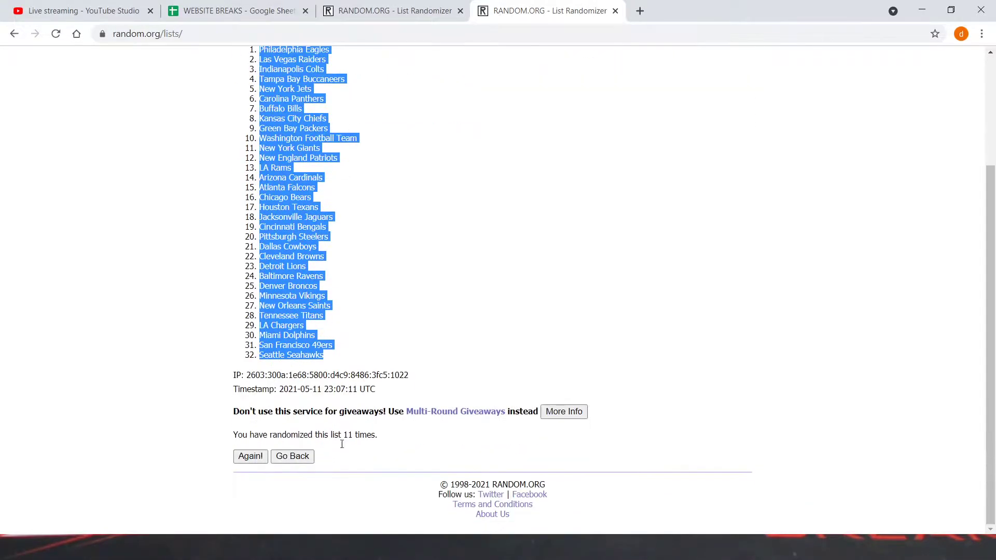
left_click_drag(344, 431, 394, 436)
left_click(369, 282)
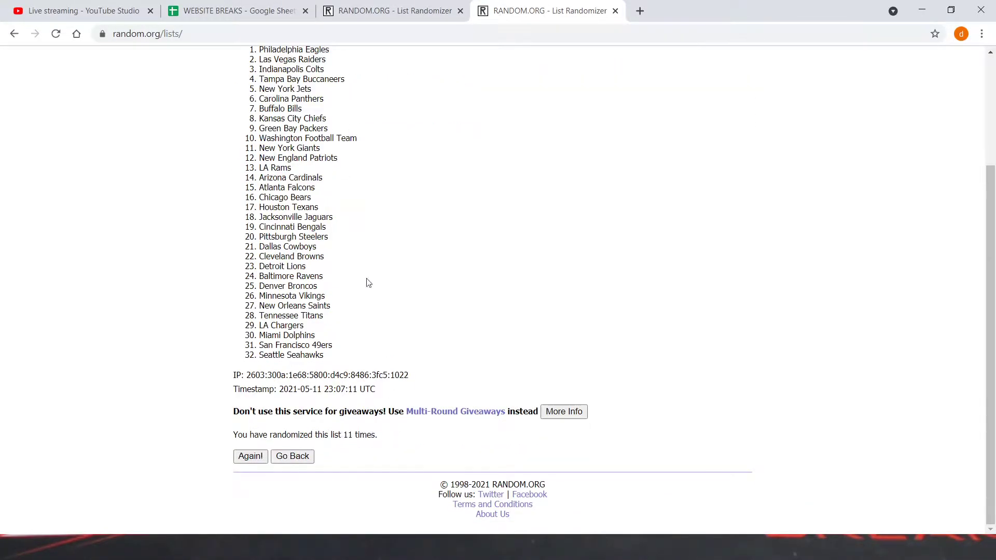
left_click(236, 11)
left_click_drag(82, 149, 82, 317)
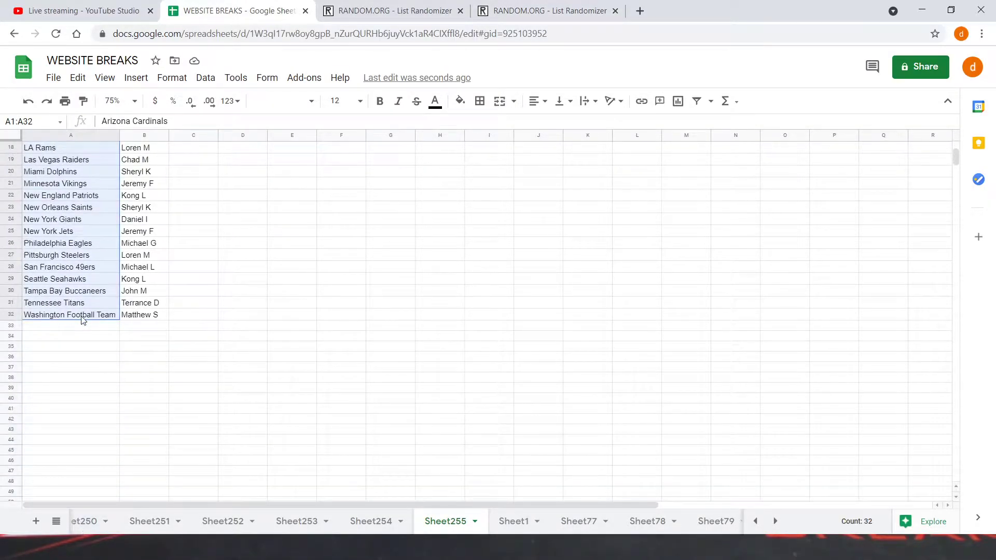
right_click(82, 318)
left_click(115, 148)
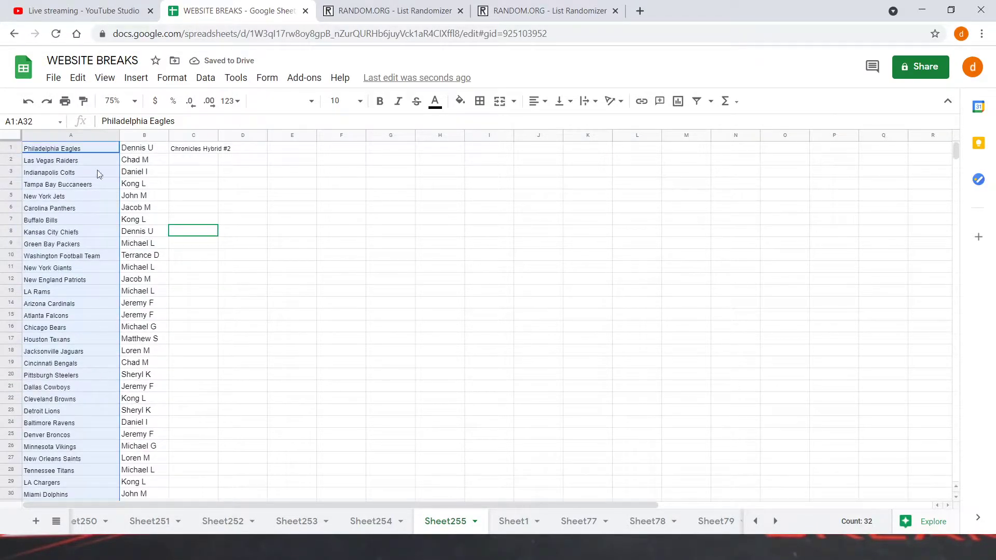
Set the font size of the randomized teams in A1:A32 to 12.
left_click(362, 100)
left_click(340, 249)
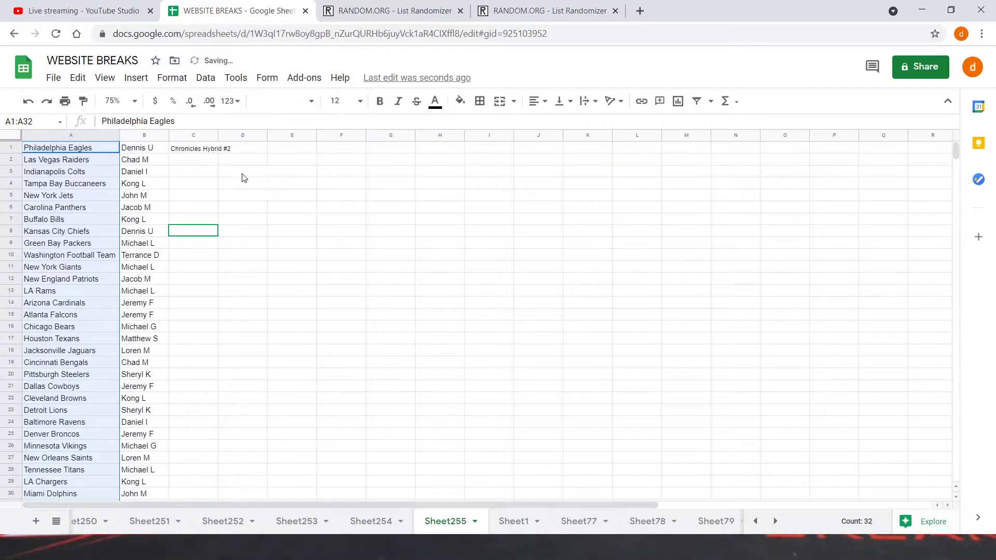
left_click(246, 175)
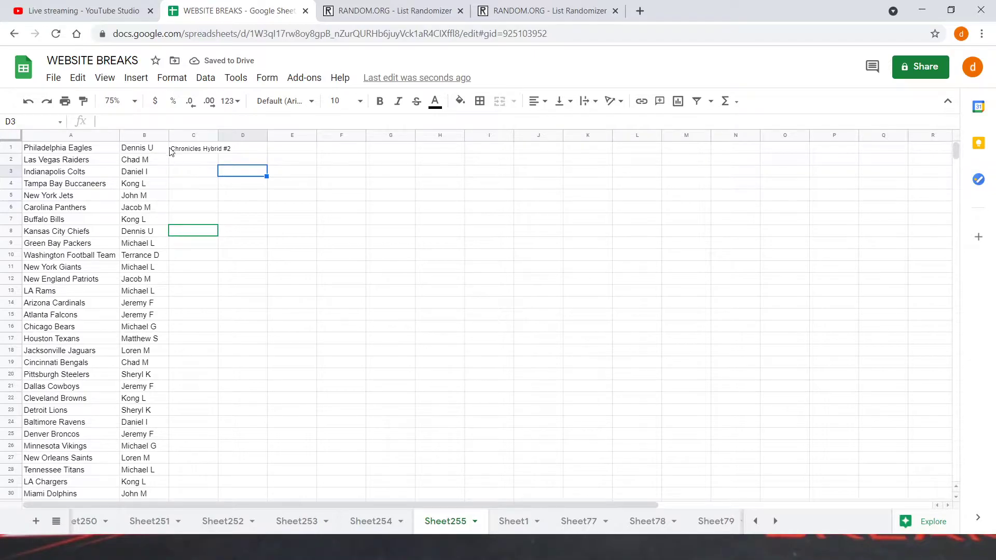
Sort the sheet from A to Z by the participant names in column B.
left_click(141, 135)
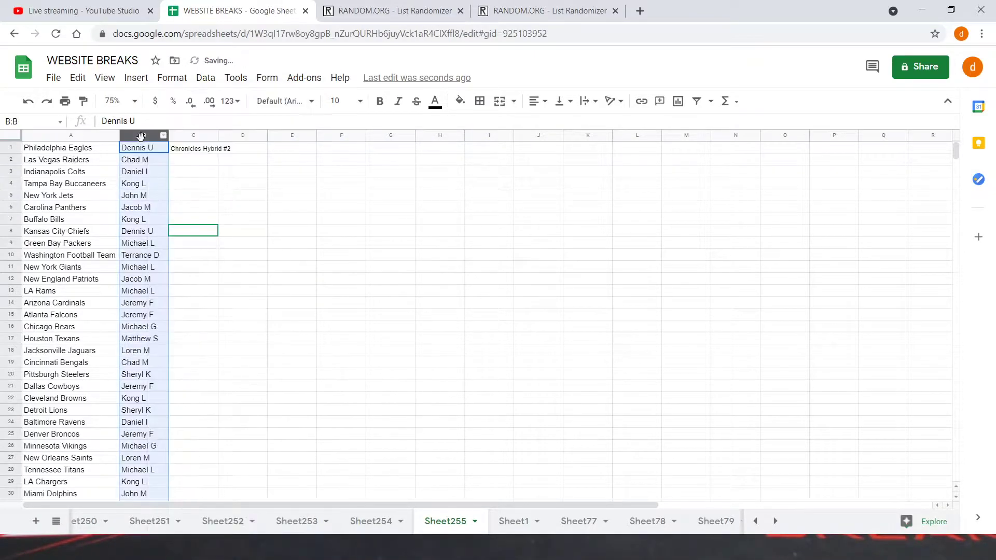
right_click(141, 135)
left_click(222, 383)
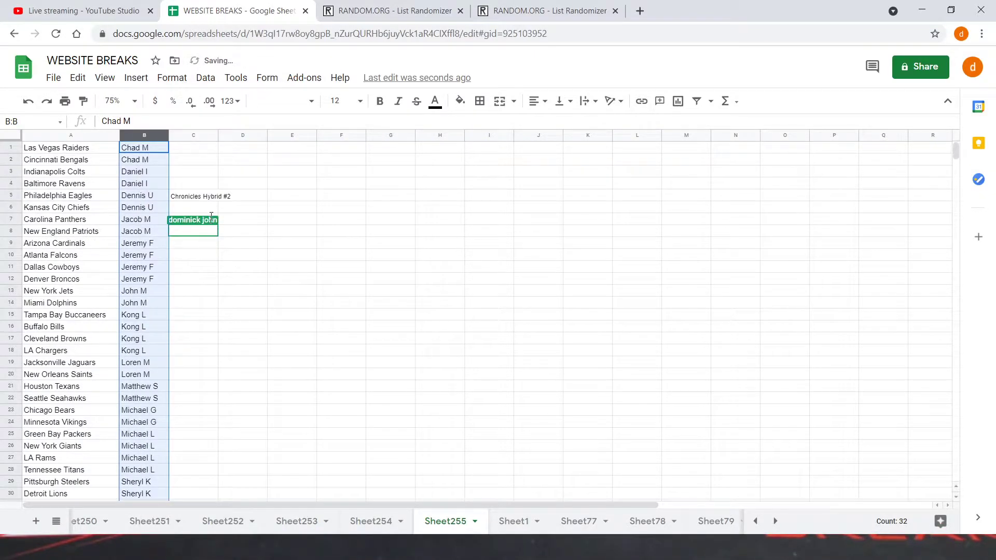
left_click(244, 207)
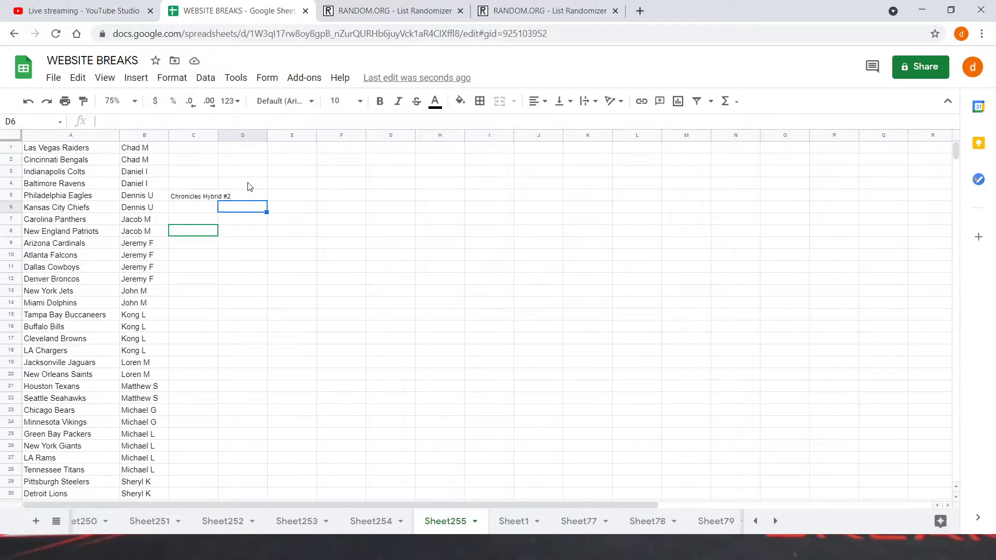
Review the sorted team assignments for every participant in rows 1 to 32.
scroll(218, 358, "down", 1)
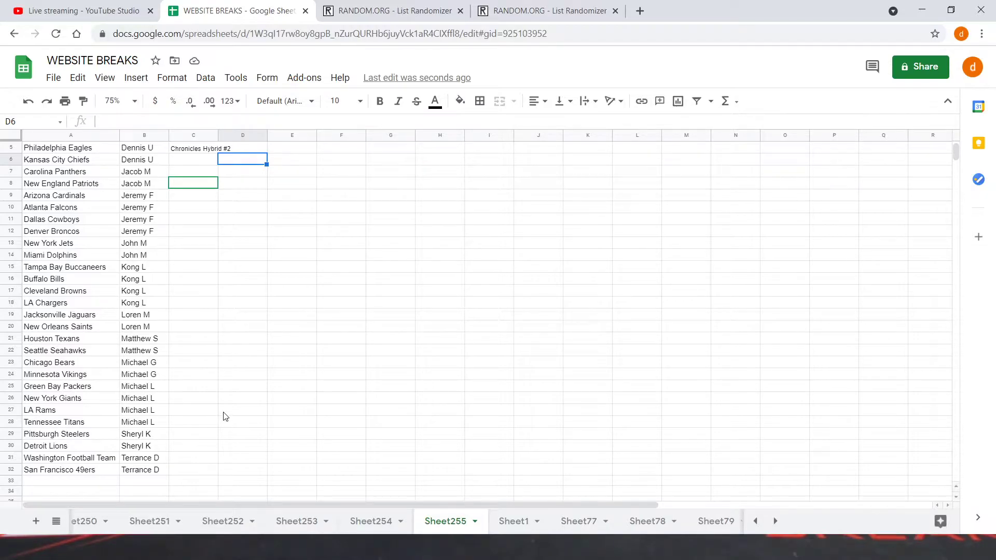
scroll(225, 416, "up", 2)
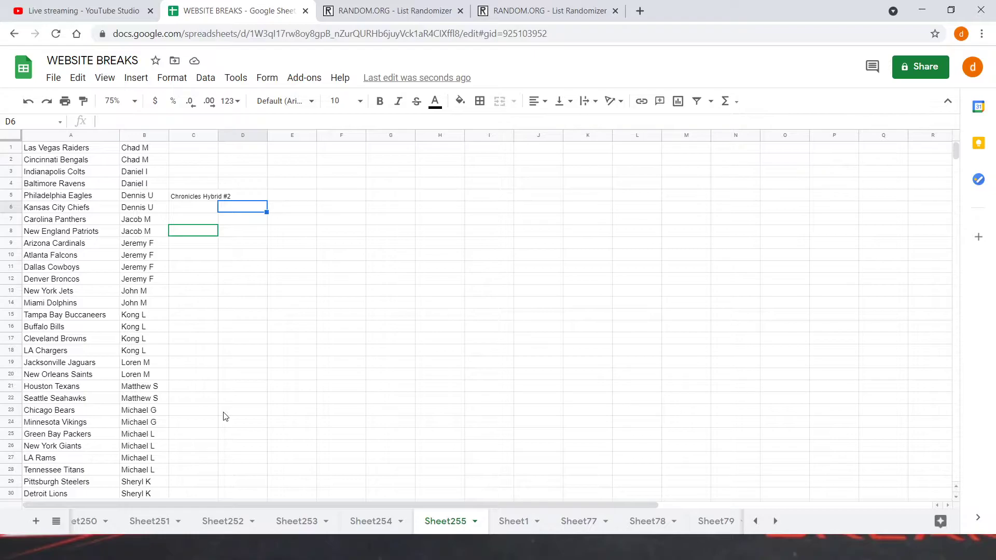
scroll(225, 416, "down", 2)
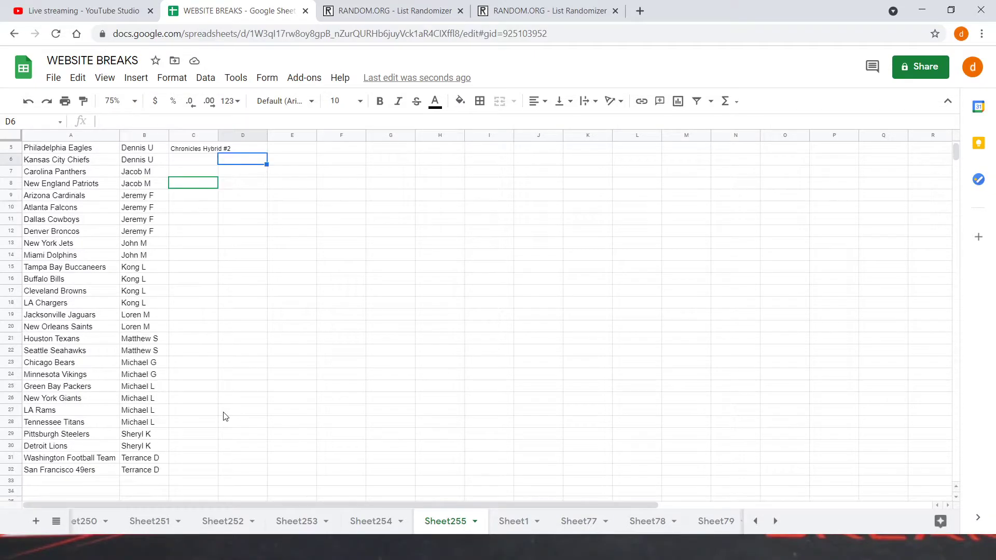
scroll(225, 417, "up", 2)
scroll(225, 416, "down", 2)
scroll(225, 417, "up", 2)
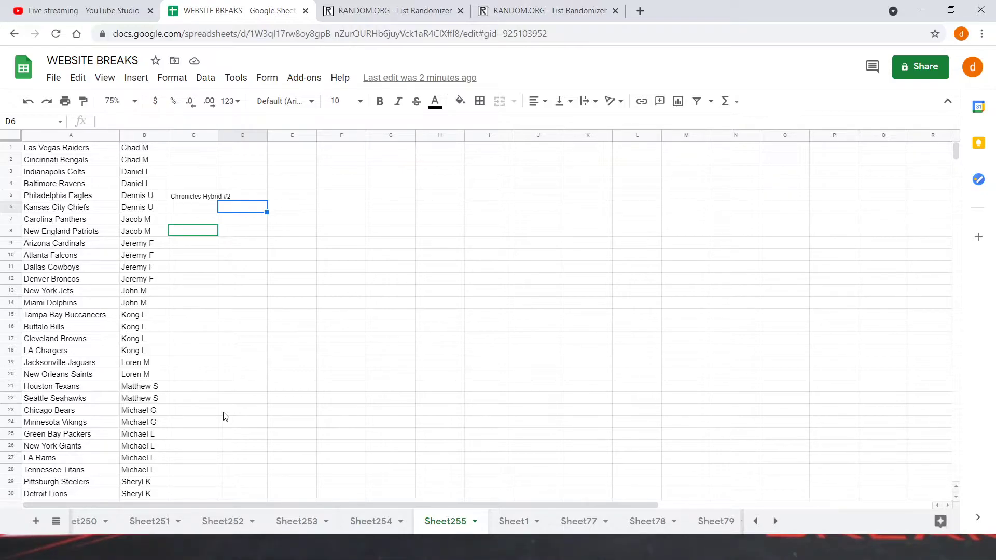
scroll(234, 364, "down", 2)
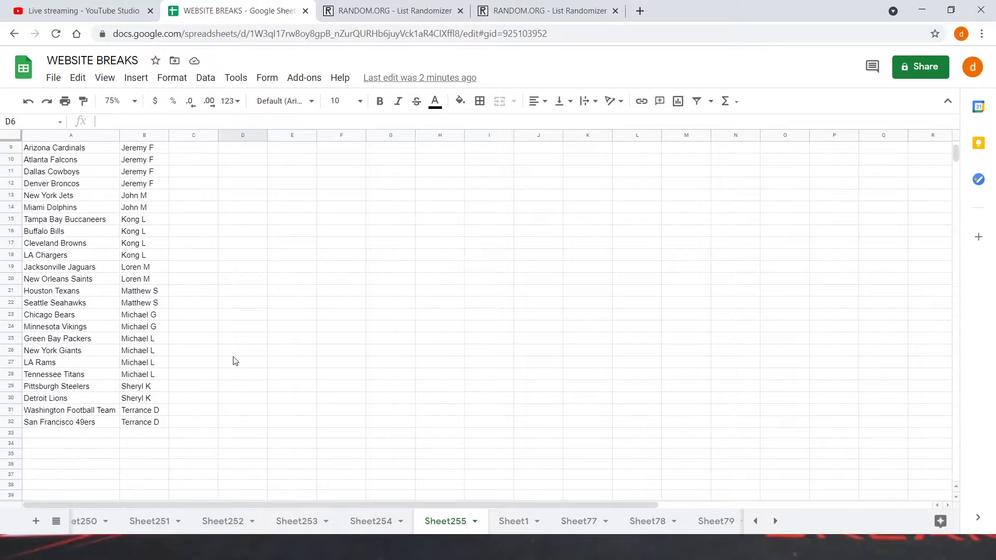
scroll(210, 348, "up", 2)
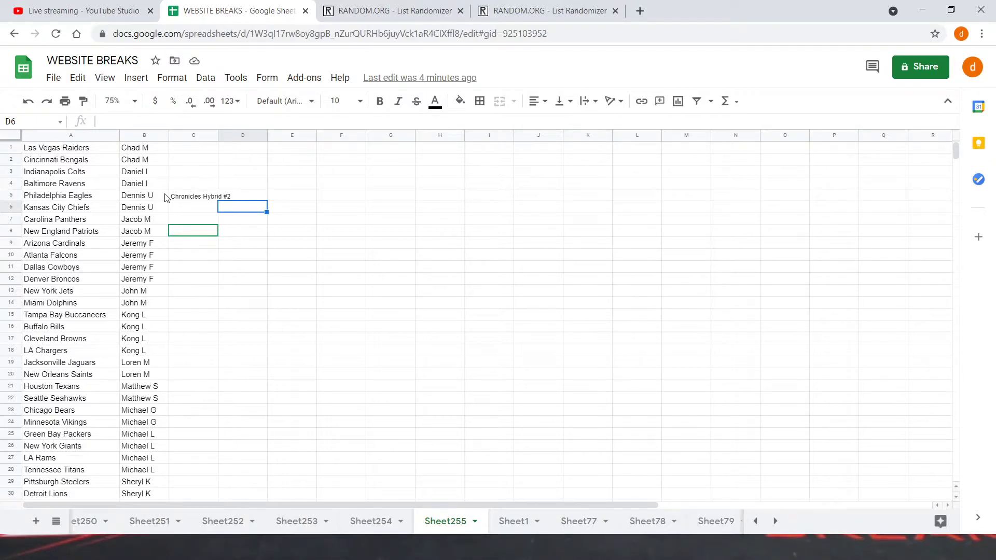
Fill the participant name from B8 into B9 beside Arizona Cardinals and add an asterisk after it.
left_click(150, 233)
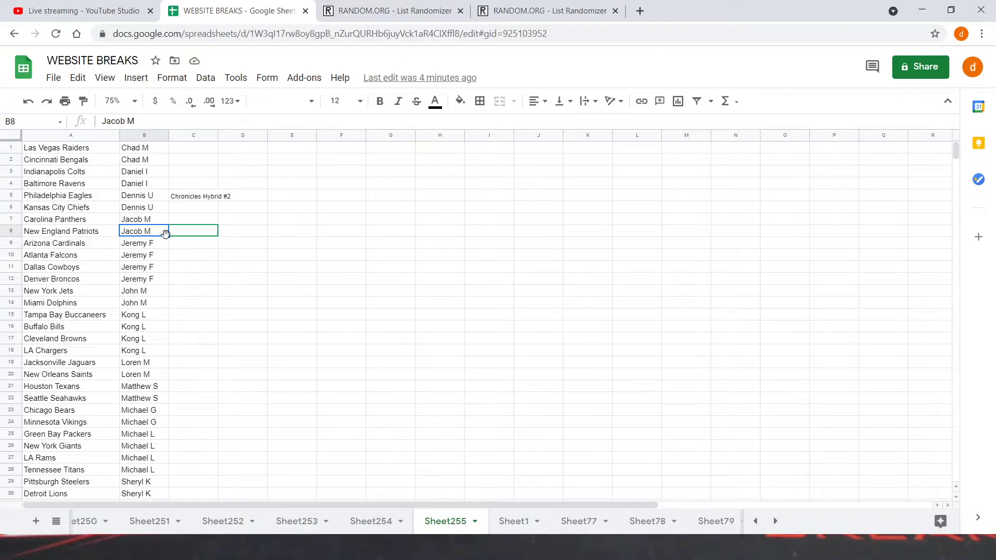
left_click_drag(168, 236, 162, 244)
left_click(161, 243)
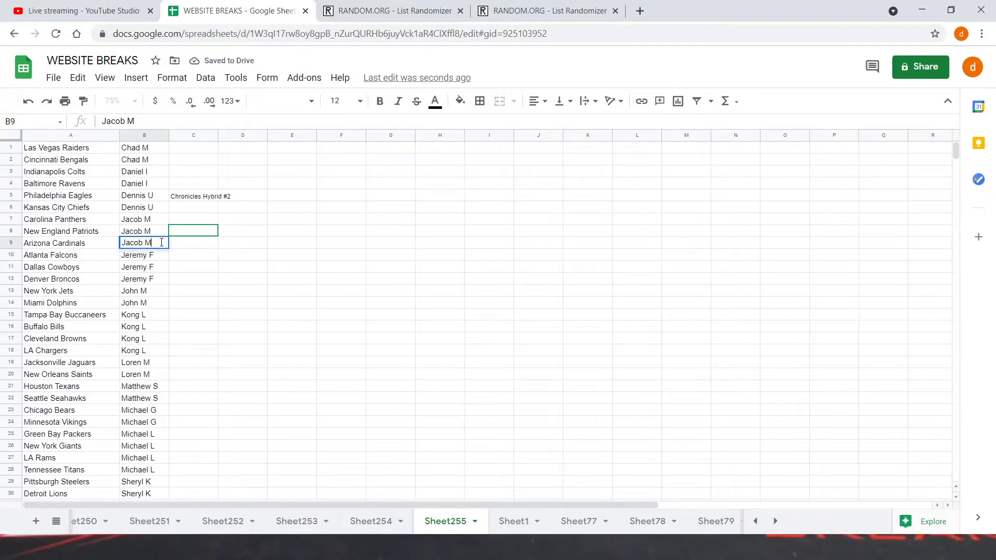
type("*")
Replace the name in B8 beside New England Patriots with the trading participant's name from B10, followed by an asterisk.
left_click(160, 229)
key("BackSpace")
key("BackSpace")
key("BackSpace")
key("BackSpace")
key("BackSpace")
key("BackSpace")
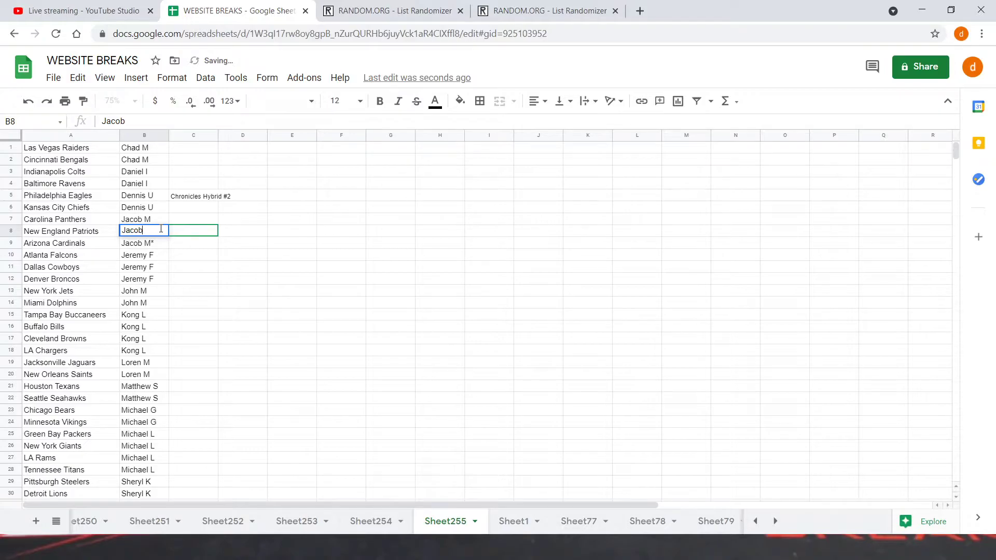
type("er")
key("BackSpace")
key("BackSpace")
type("eremy F*")
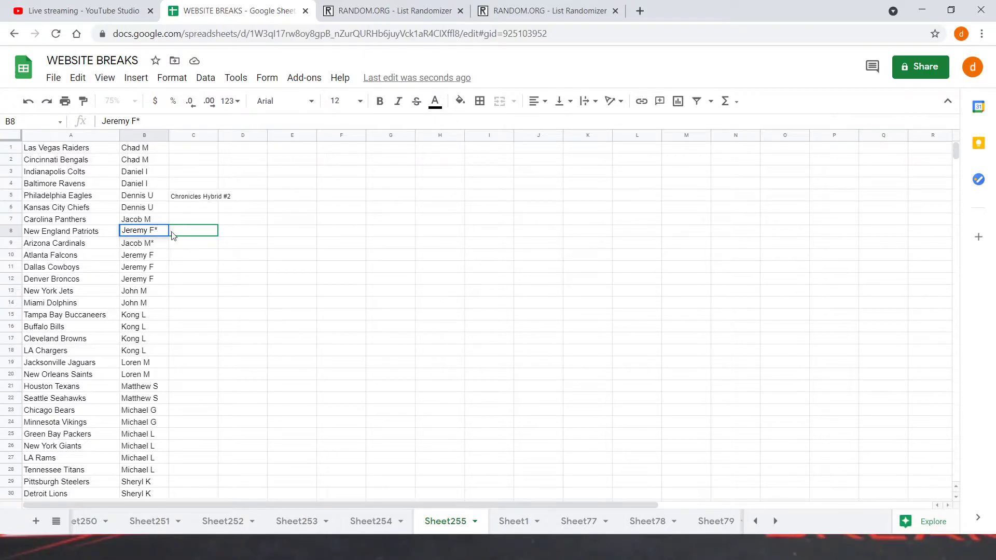
left_click(174, 233)
Re-sort the sheet from A to Z by column B to regroup the two traded teams with their participants.
right_click(144, 138)
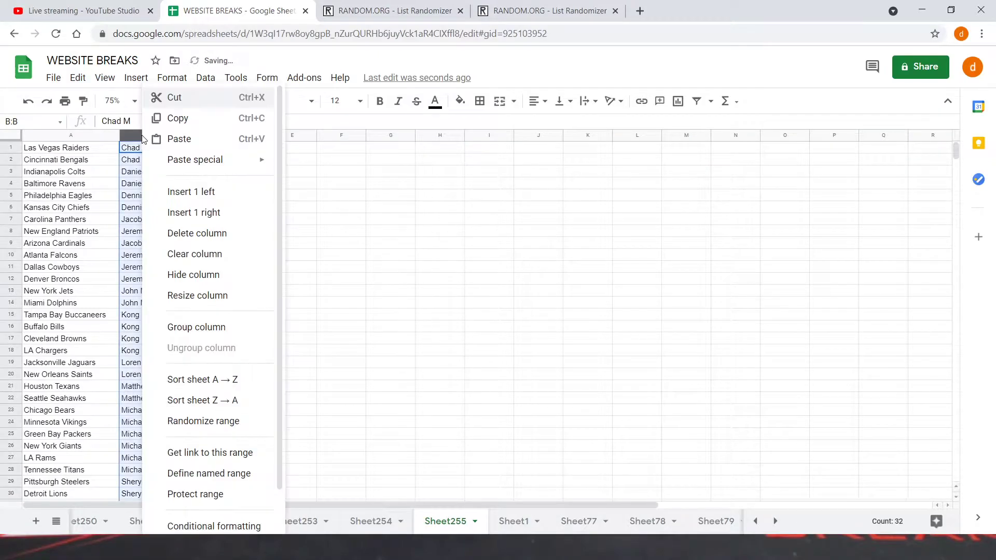
left_click(255, 381)
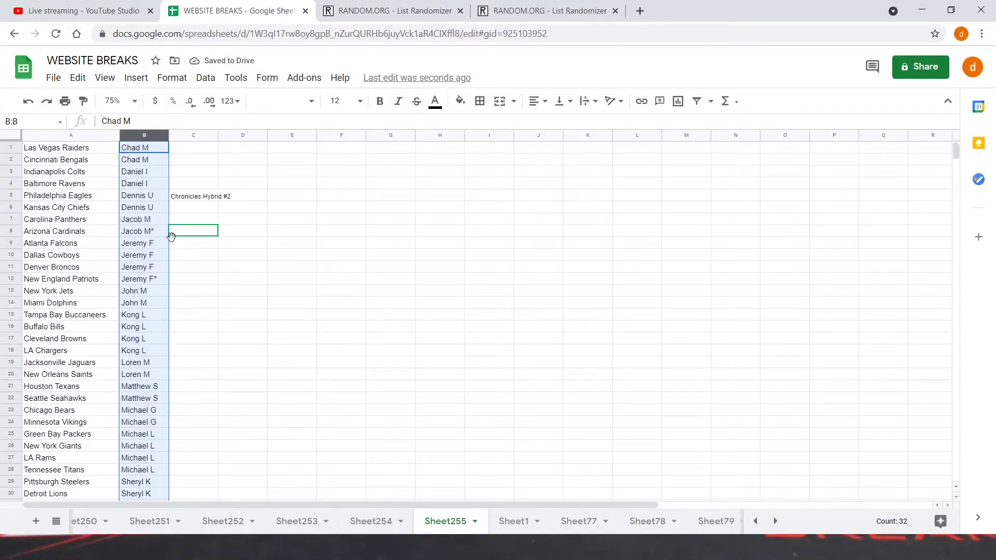
left_click(195, 277)
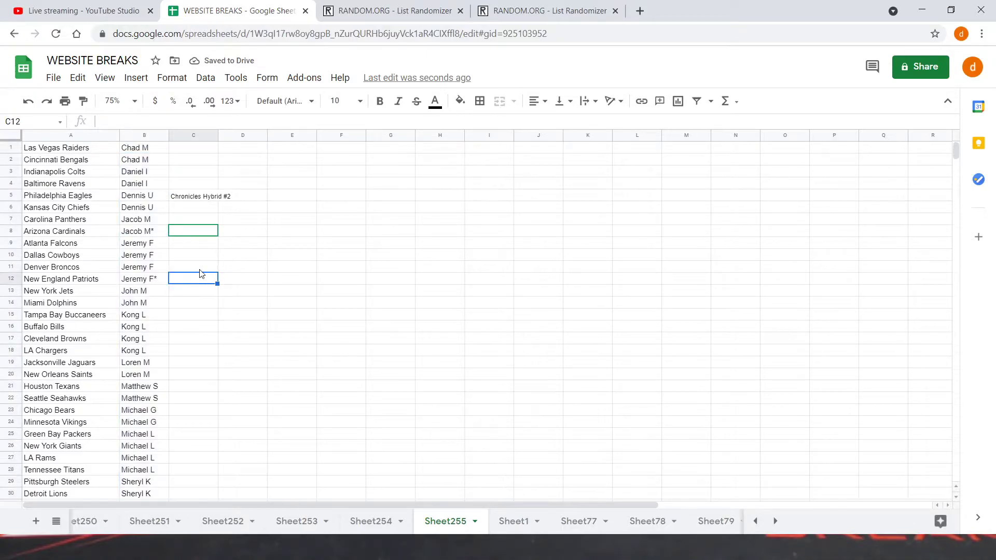